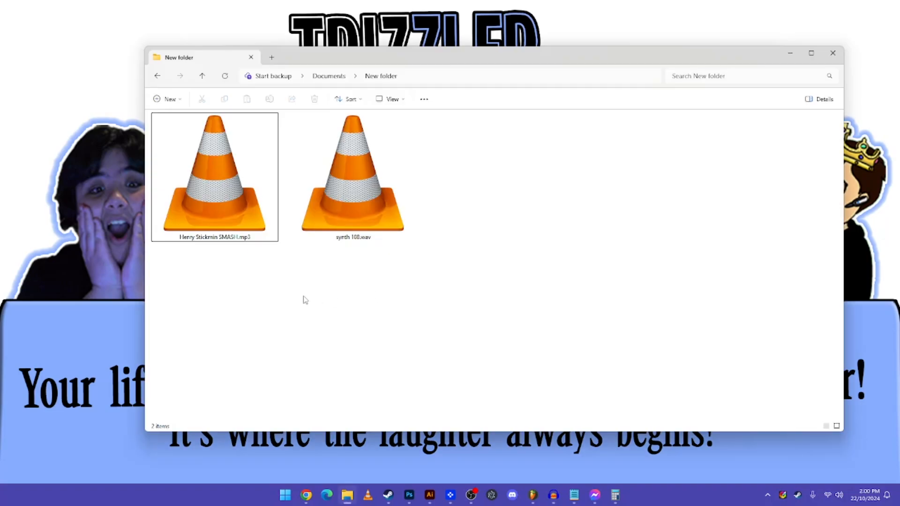
Preview synth 108.wav and look over it and Henry Stickmin SMASH.mp3 in the source folder
click(349, 222)
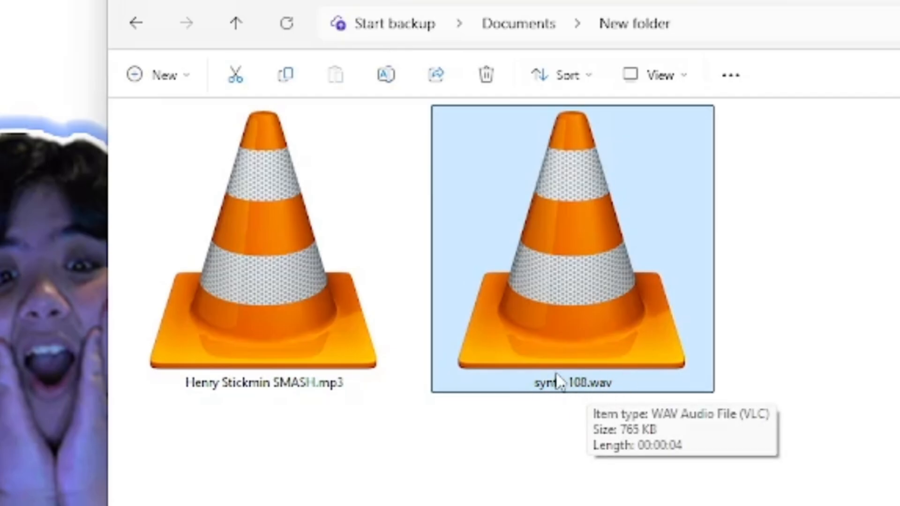
double_click(602, 373)
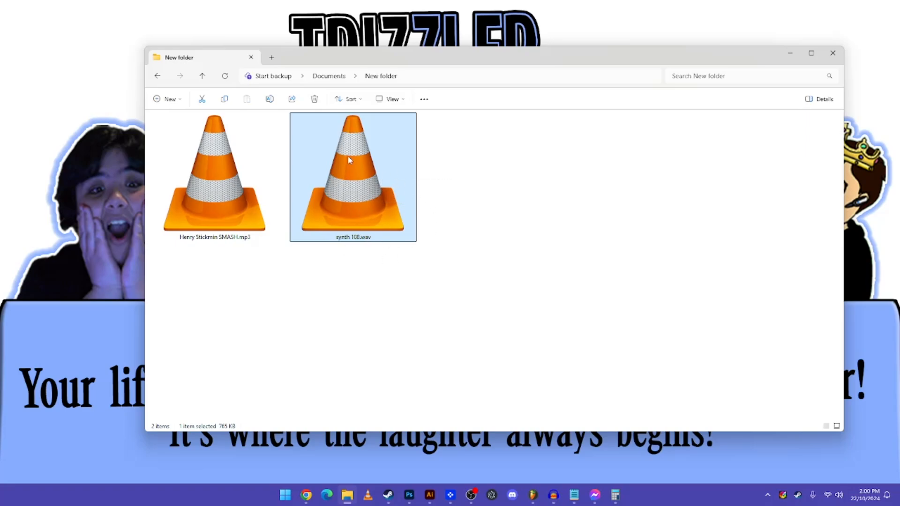
click(229, 156)
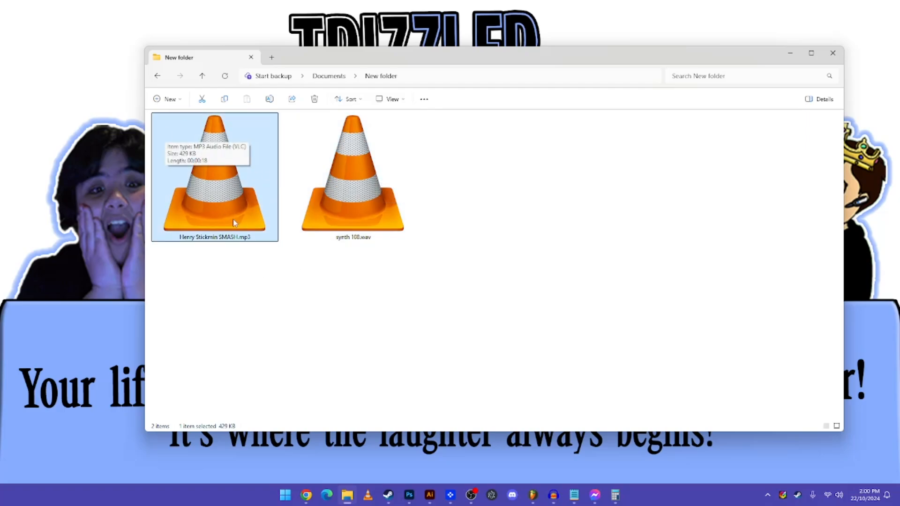
click(236, 250)
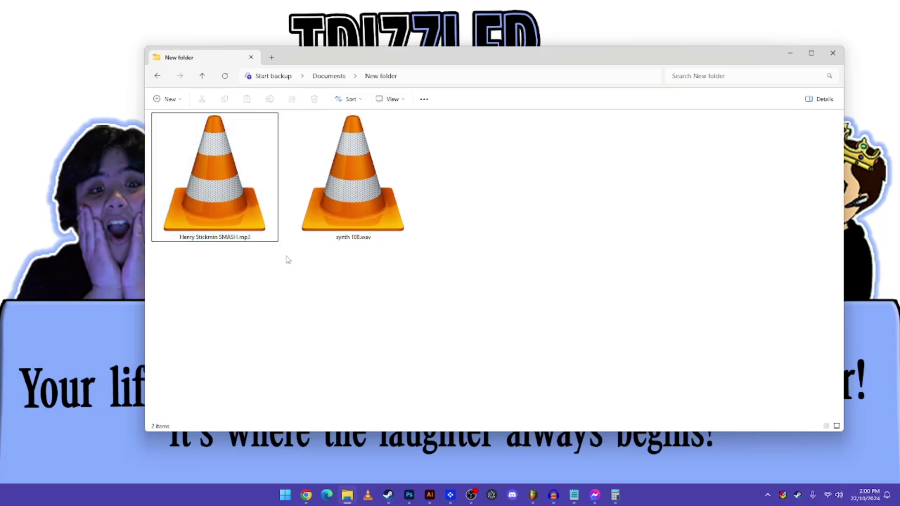
click(355, 188)
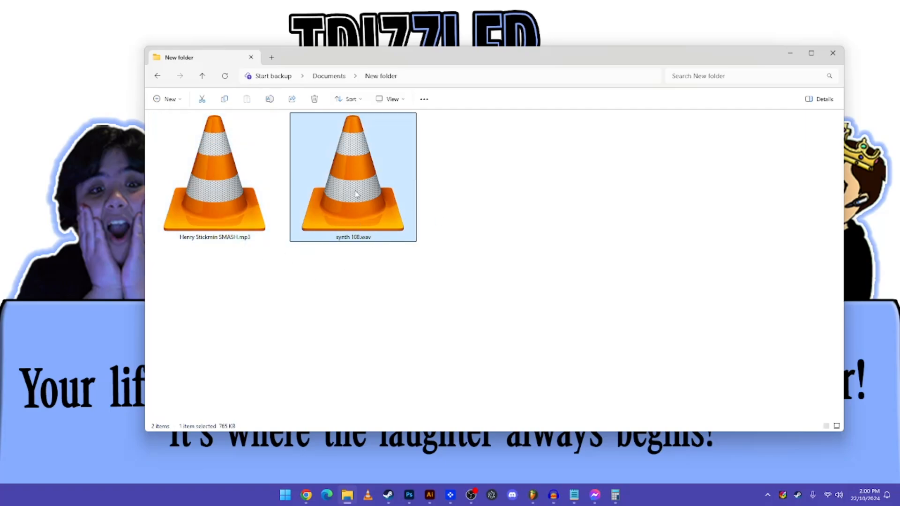
click(413, 299)
click(253, 176)
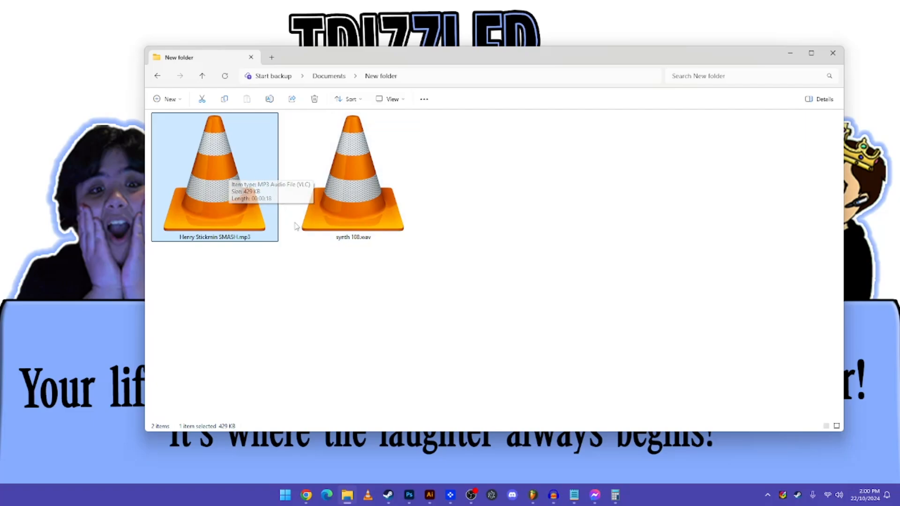
click(524, 253)
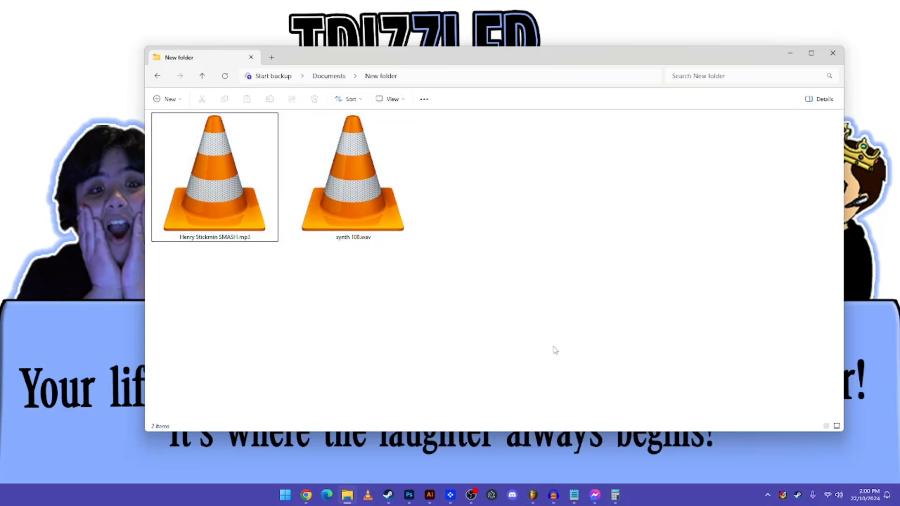
Switch to FL Studio and start a new project from the Vocoder template
click(367, 494)
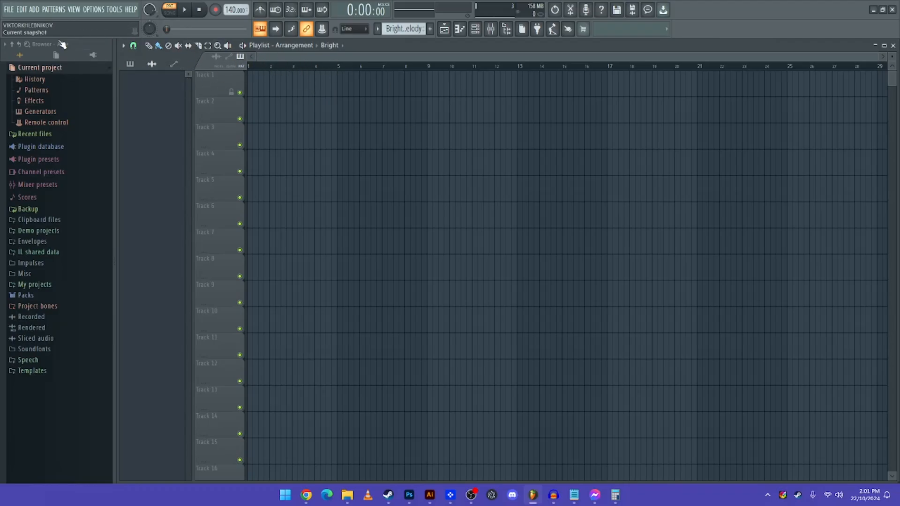
click(9, 10)
click(9, 10)
mouse_move(32, 32)
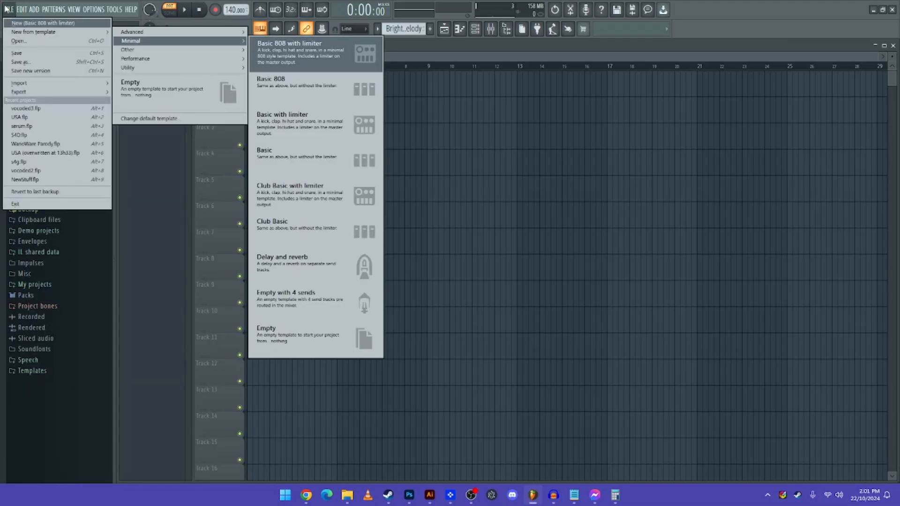
click(8, 9)
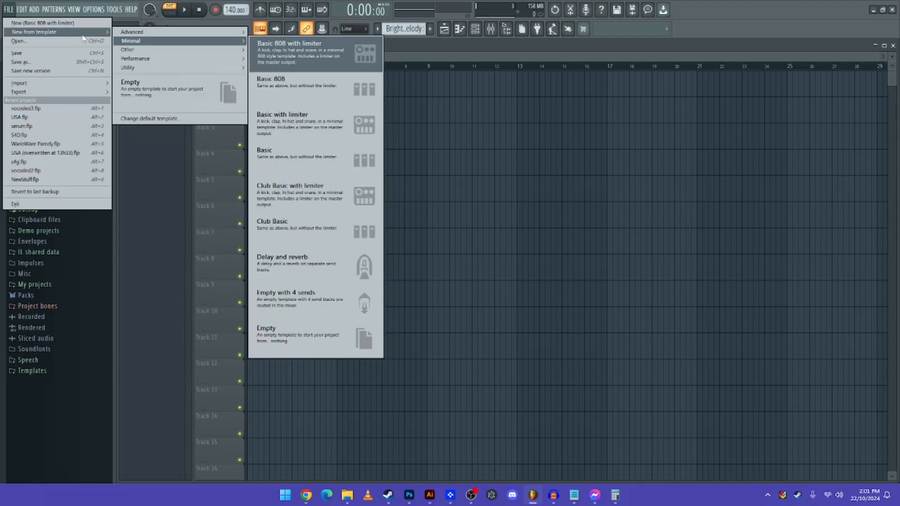
mouse_move(128, 67)
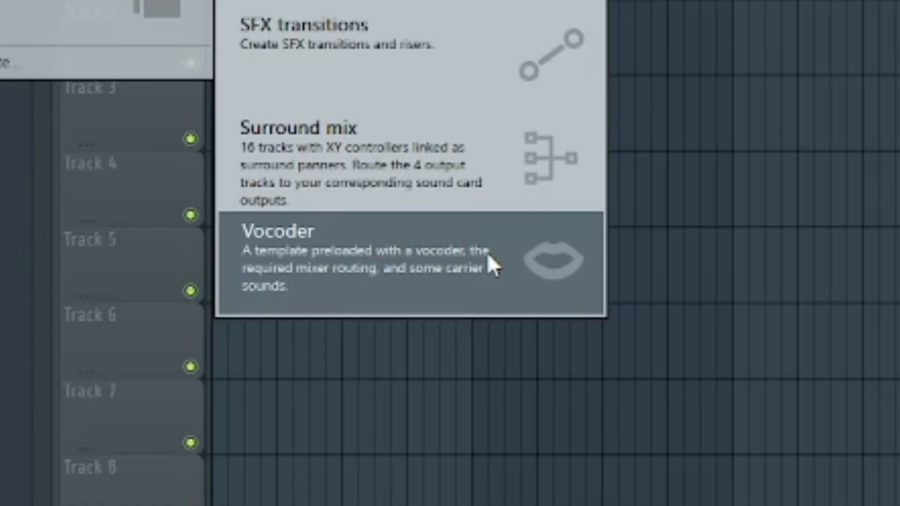
click(449, 264)
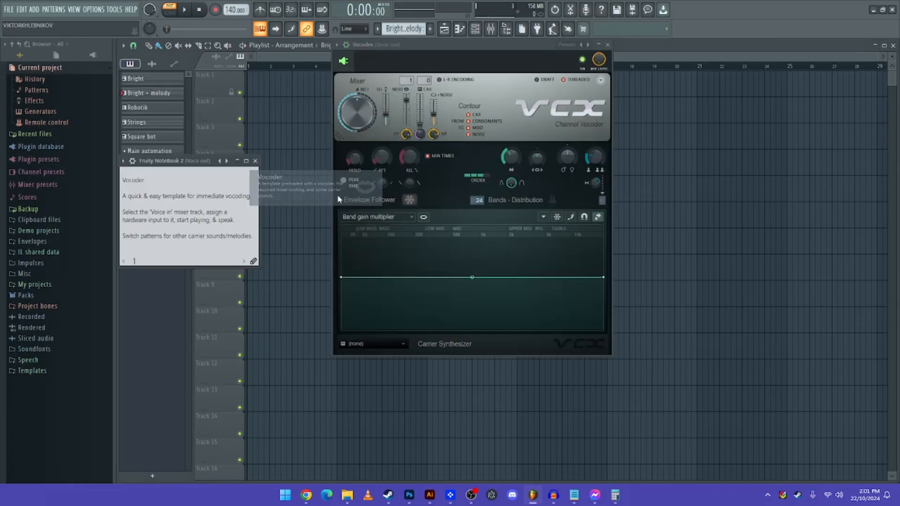
Drag both audio files into FL Studio and place Henry Stickmin SMASH on Track 1 with its leading silence trimmed
click(614, 47)
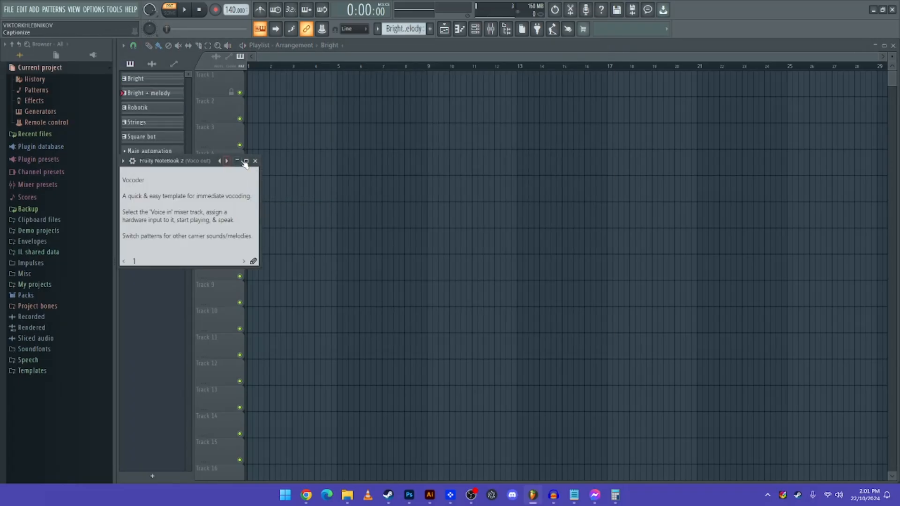
click(347, 495)
drag(423, 53, 578, 63)
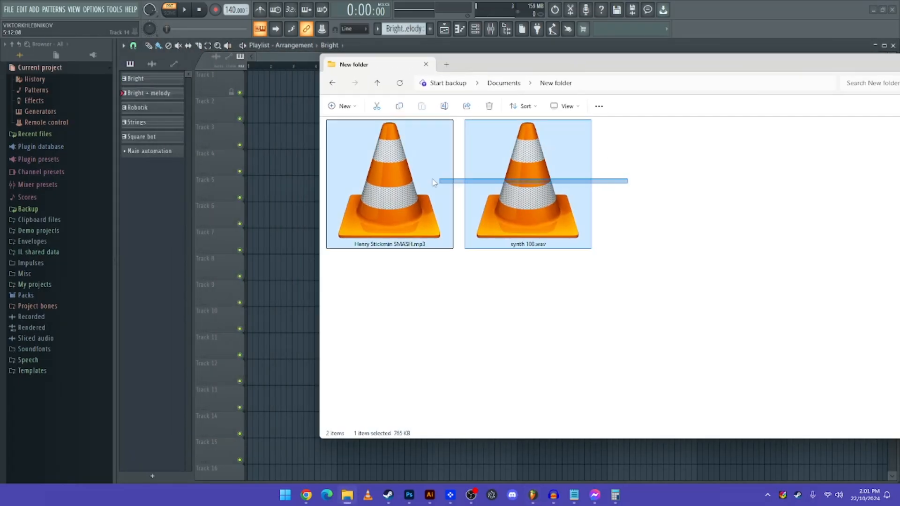
mouse_move(629, 185)
mouse_down()
mouse_move(397, 174)
mouse_move(108, 253)
mouse_move(152, 199)
mouse_up()
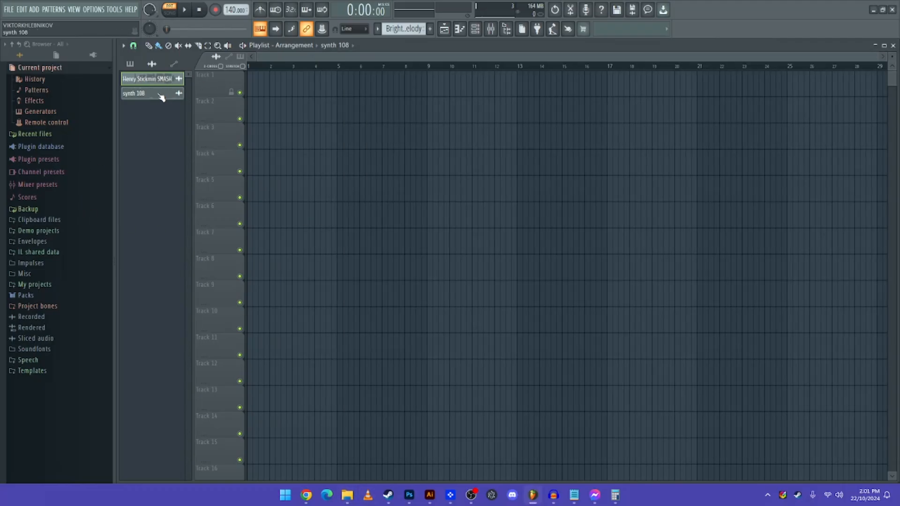
drag(133, 80, 309, 88)
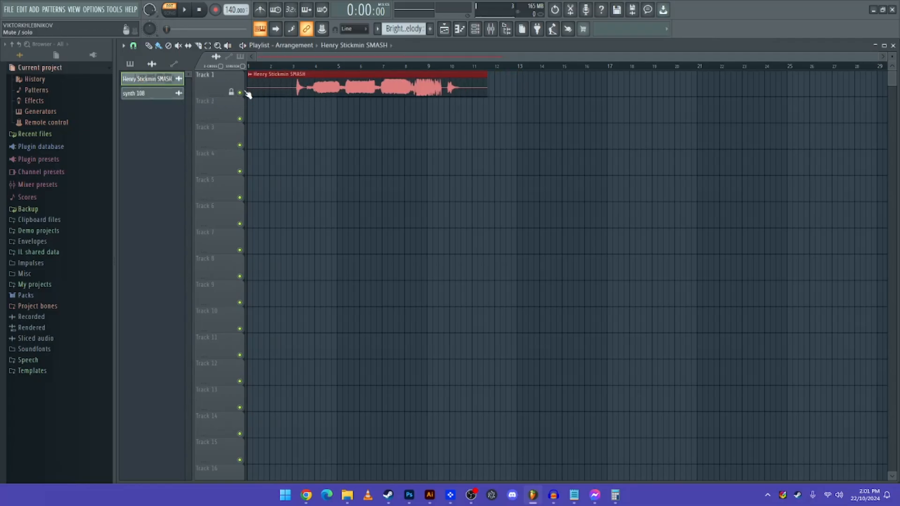
mouse_move(248, 88)
mouse_down()
mouse_move(295, 94)
mouse_move(261, 90)
mouse_up()
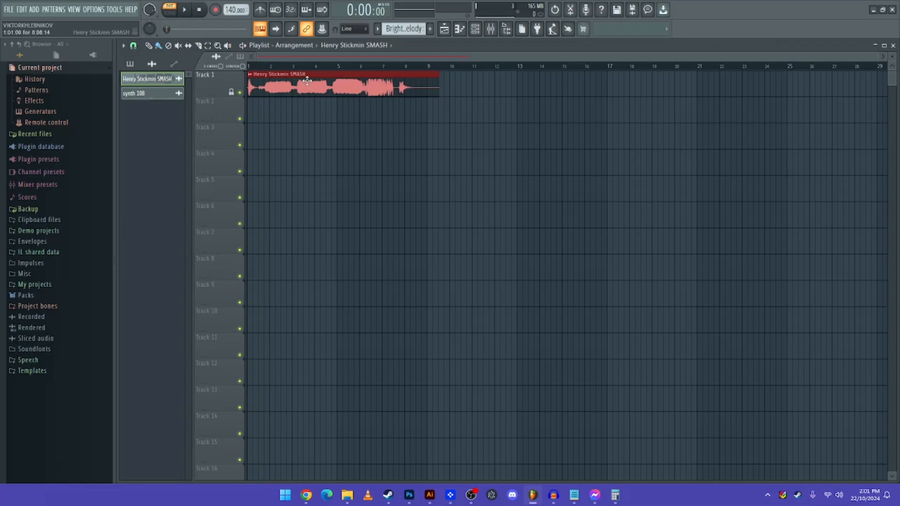
Route the Henry Stickmin SMASH clip to mixer track 2, Voice in, via its channel settings
double_click(308, 79)
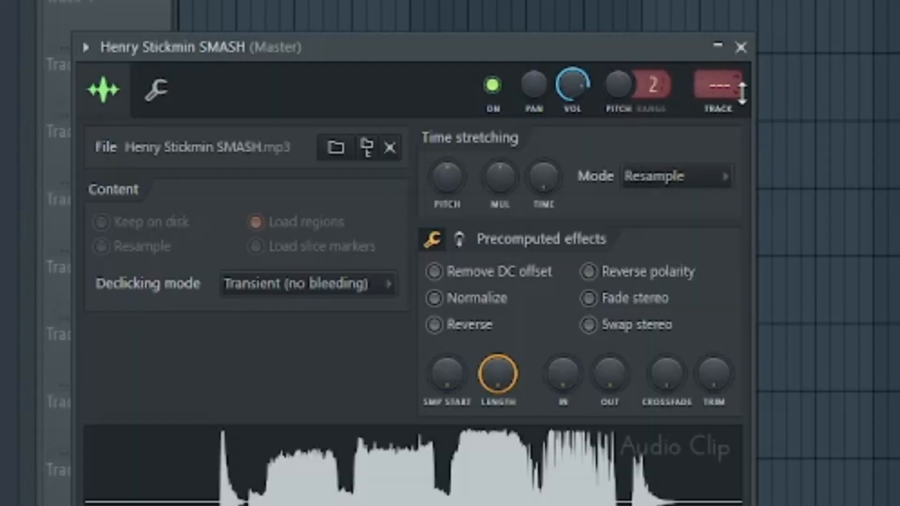
click(729, 91)
drag(729, 90, 728, 77)
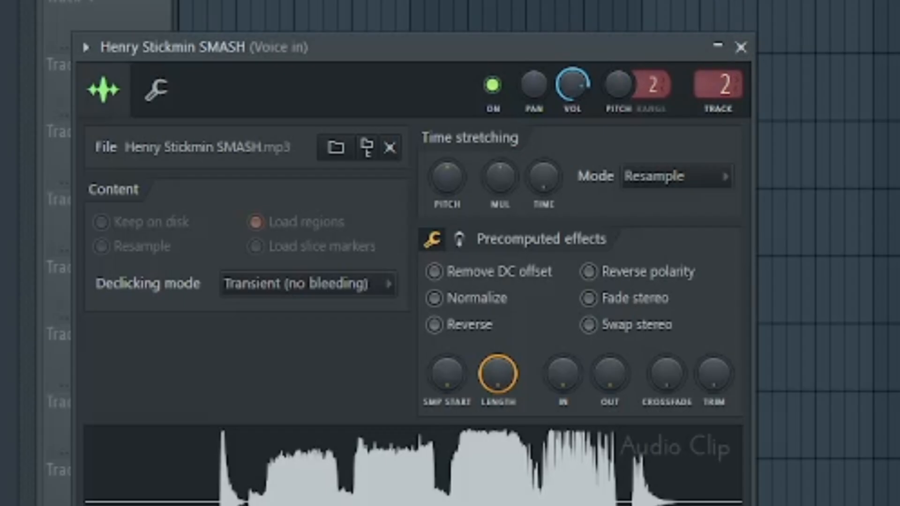
Place synth 108 at the start of Track 2 and route it to mixer track 3, Voco out
click(740, 48)
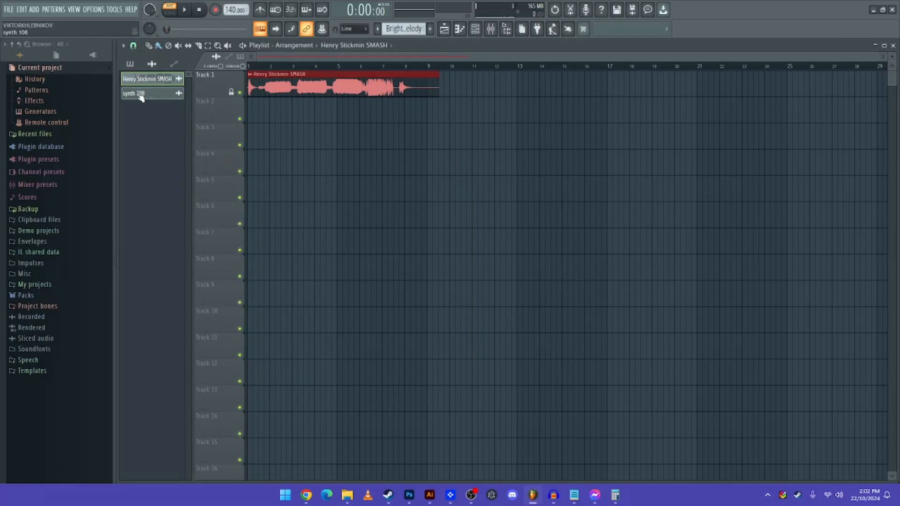
drag(130, 94, 260, 111)
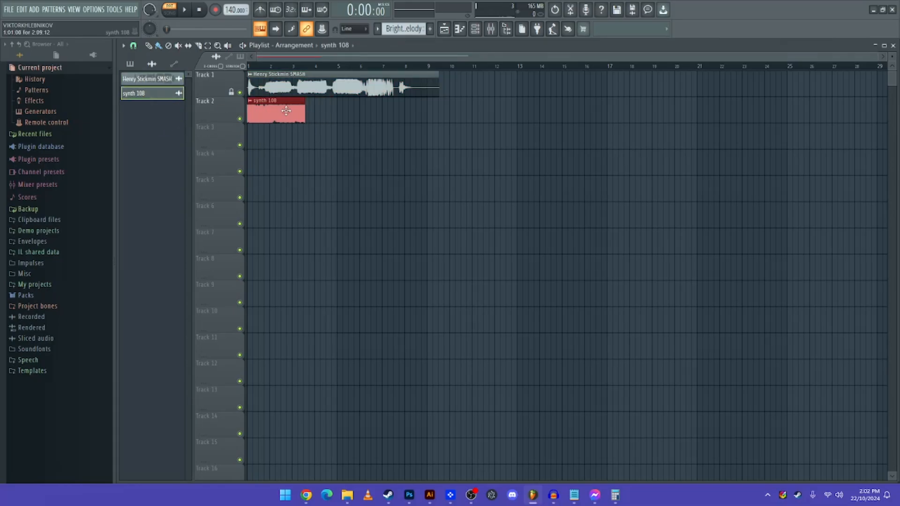
double_click(286, 112)
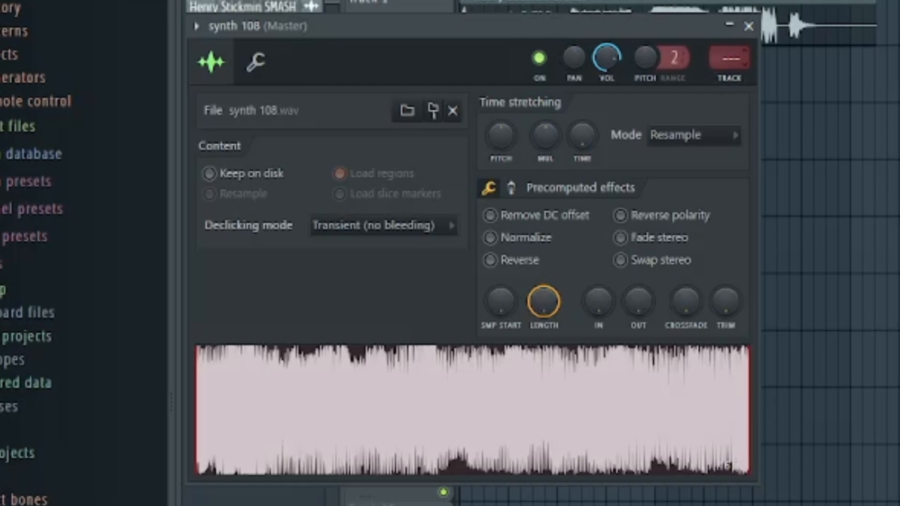
scroll(730, 58, up, 1)
scroll(731, 58, up, 1)
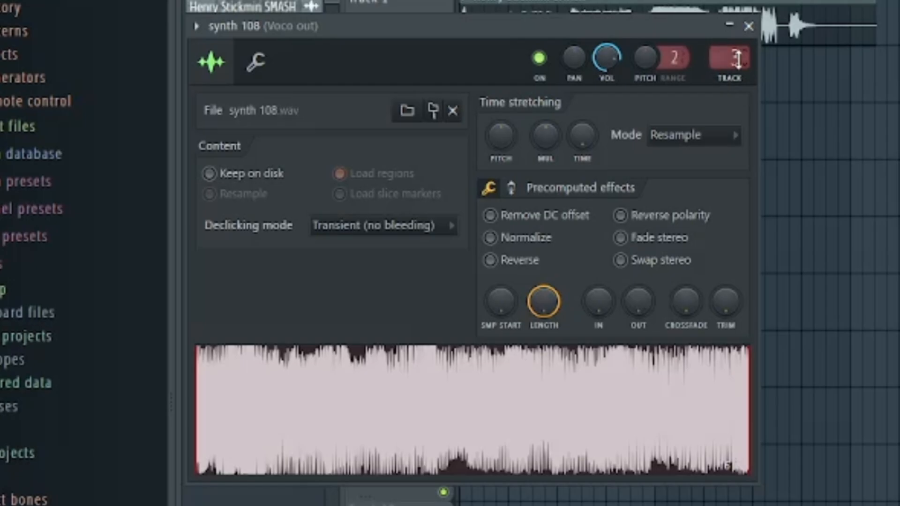
click(748, 26)
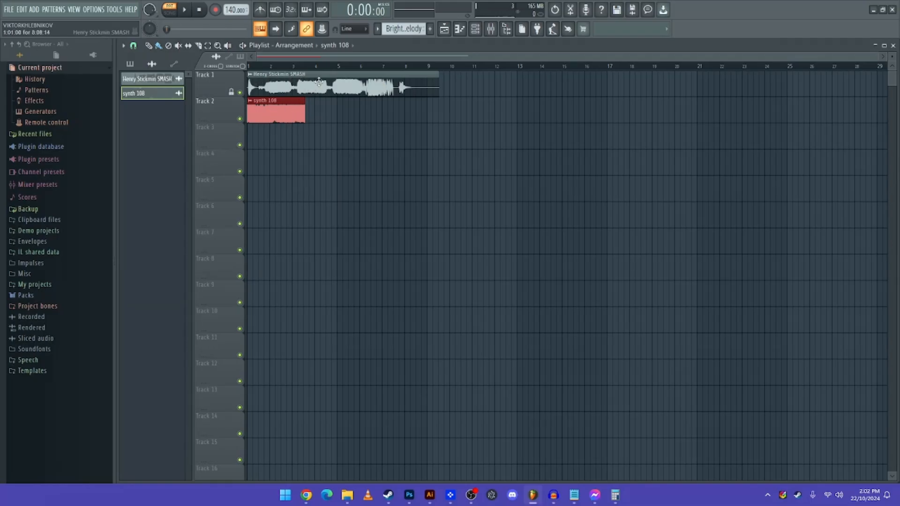
Switch to Song mode and paint three more synth 108 clips on Track 2, trimming the last to end with the vocal
click(169, 9)
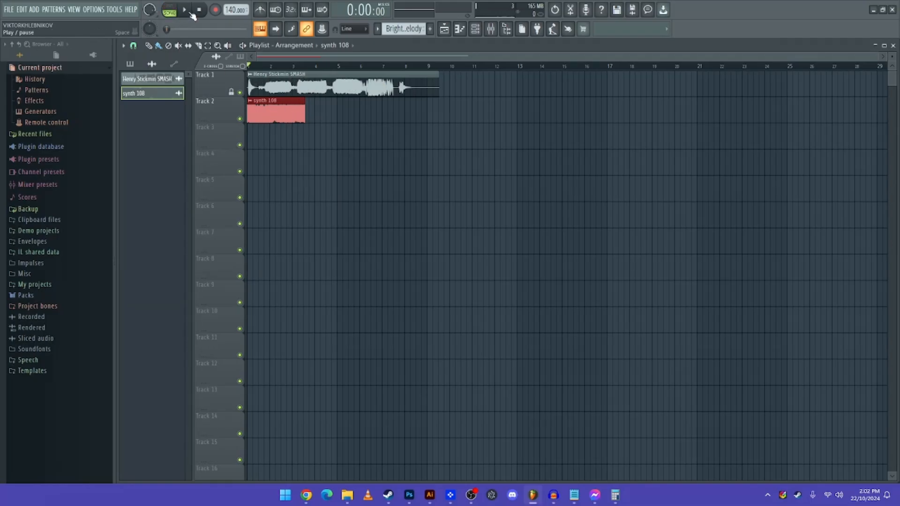
click(185, 10)
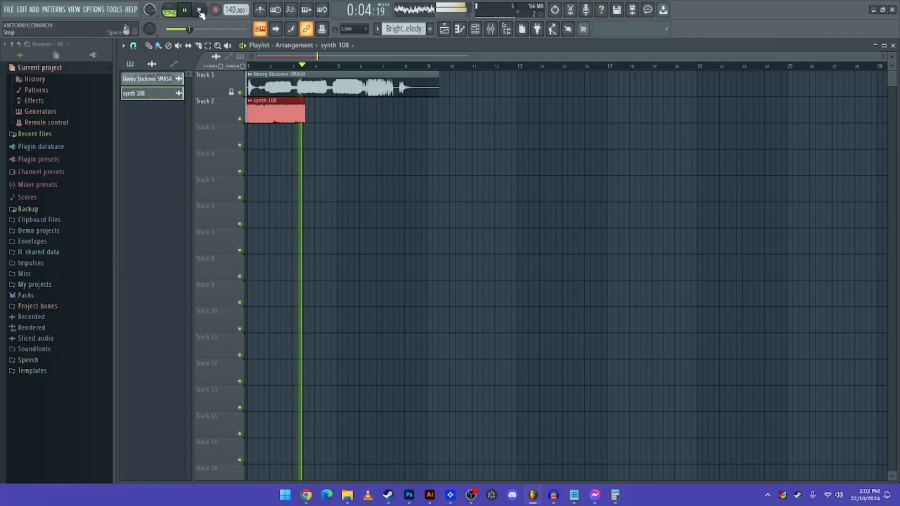
click(200, 11)
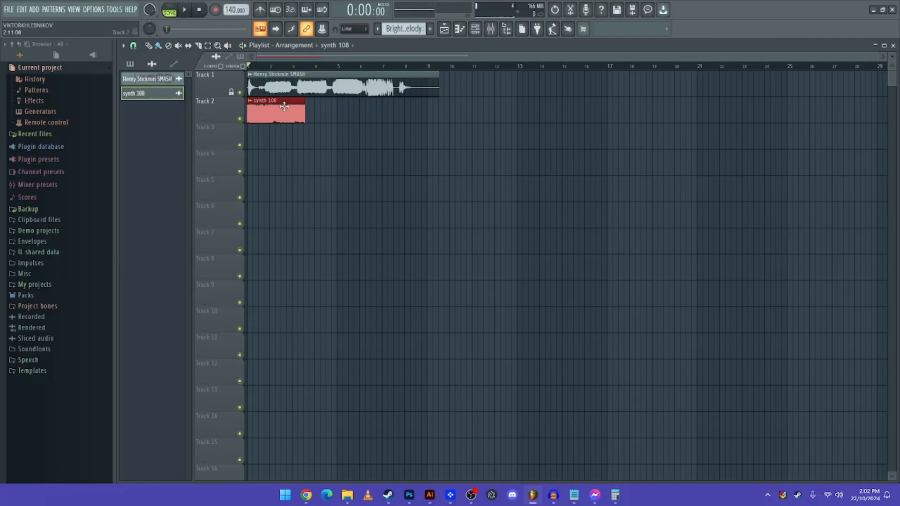
click(312, 109)
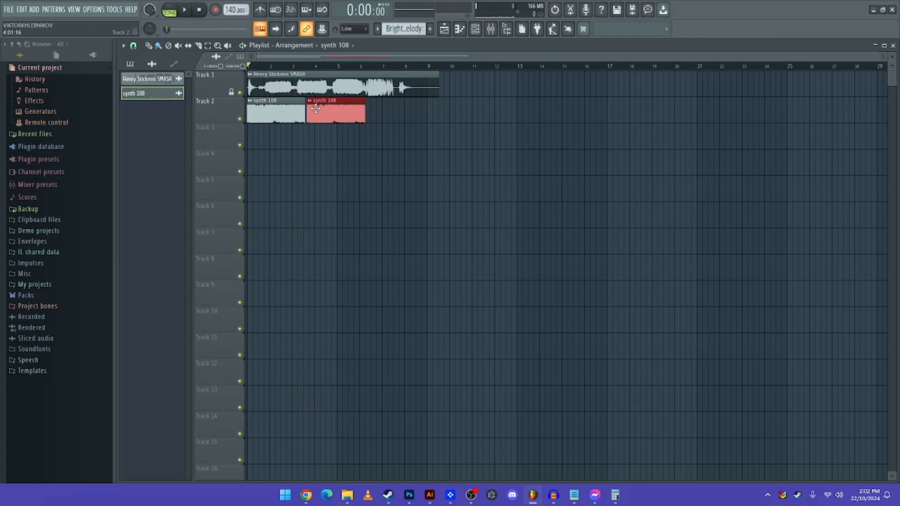
click(377, 107)
drag(378, 108, 369, 108)
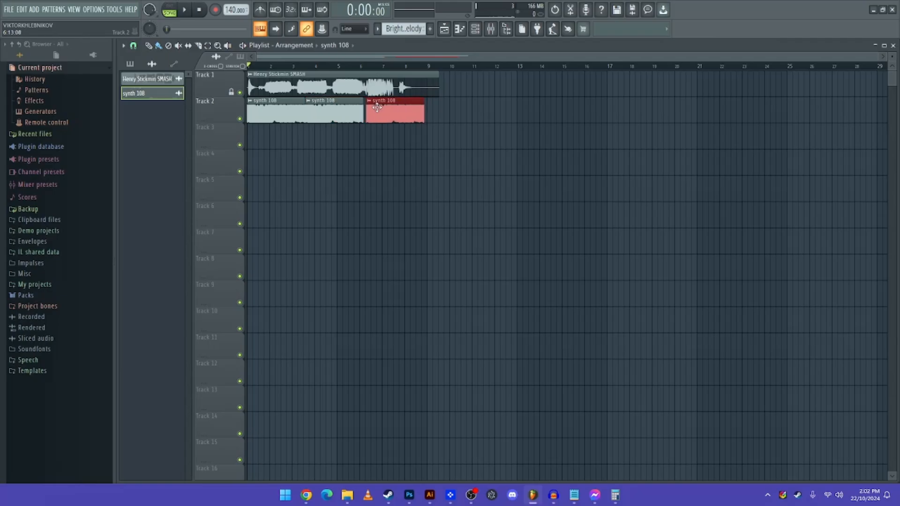
click(440, 111)
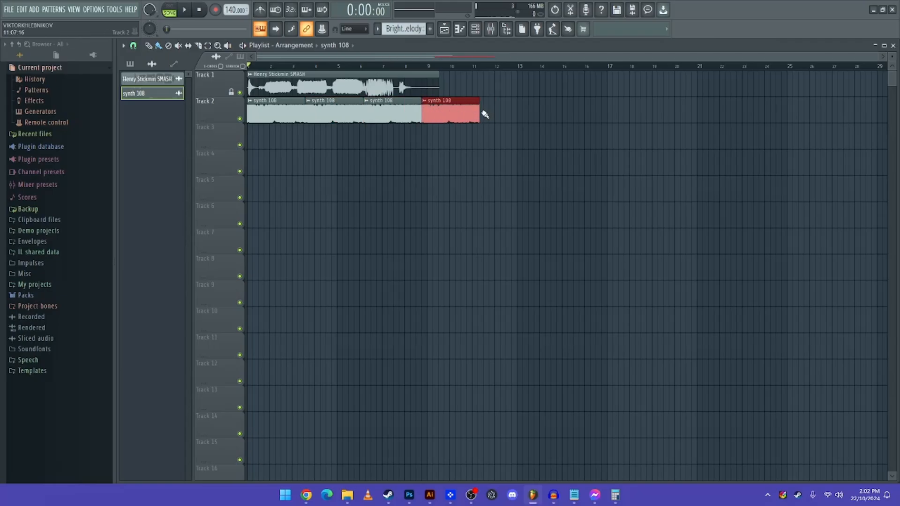
drag(481, 113, 441, 111)
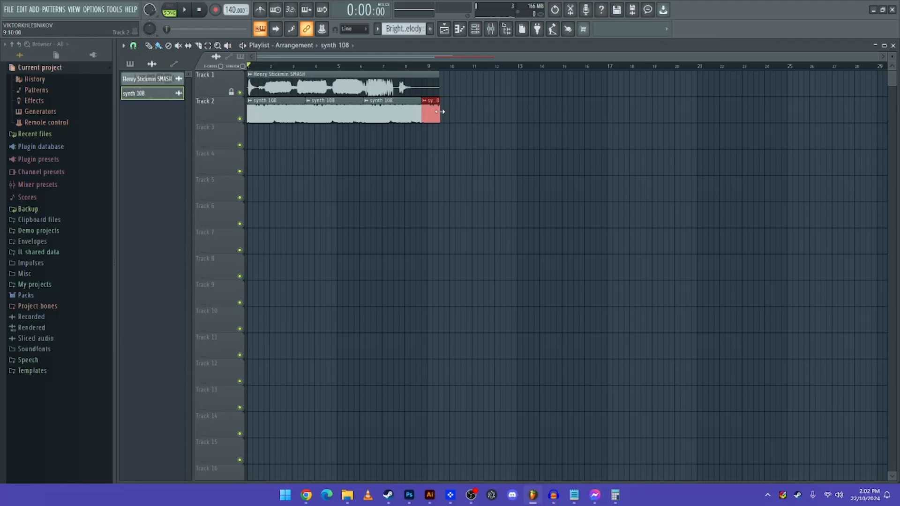
Play the arrangement back, stop, and make Henry Stickmin SMASH the current clip
click(188, 15)
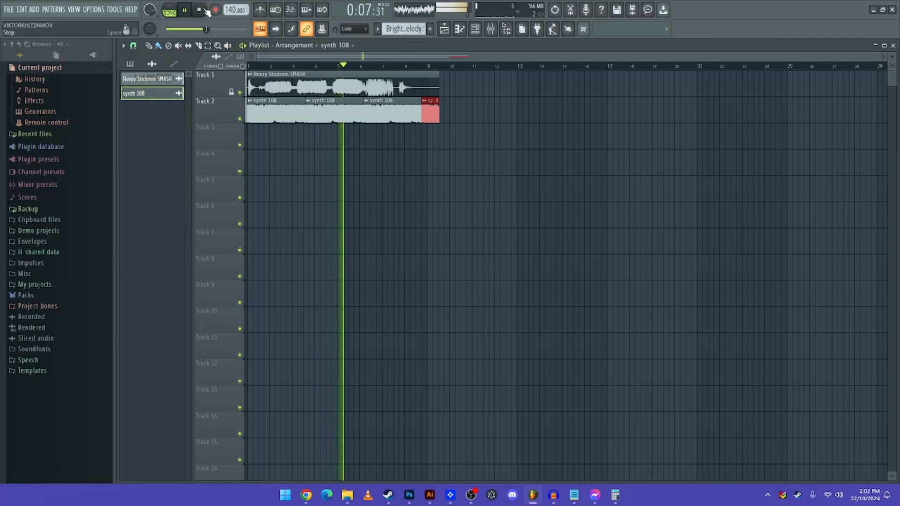
click(201, 10)
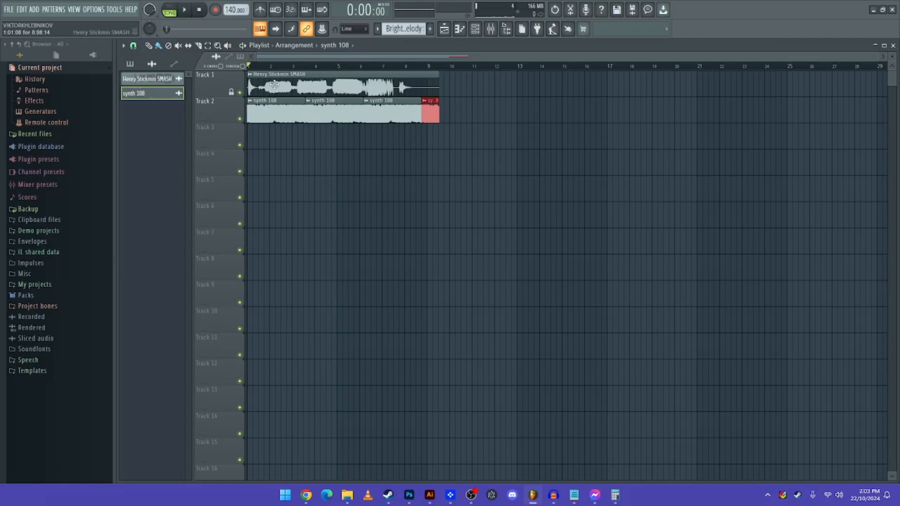
click(303, 88)
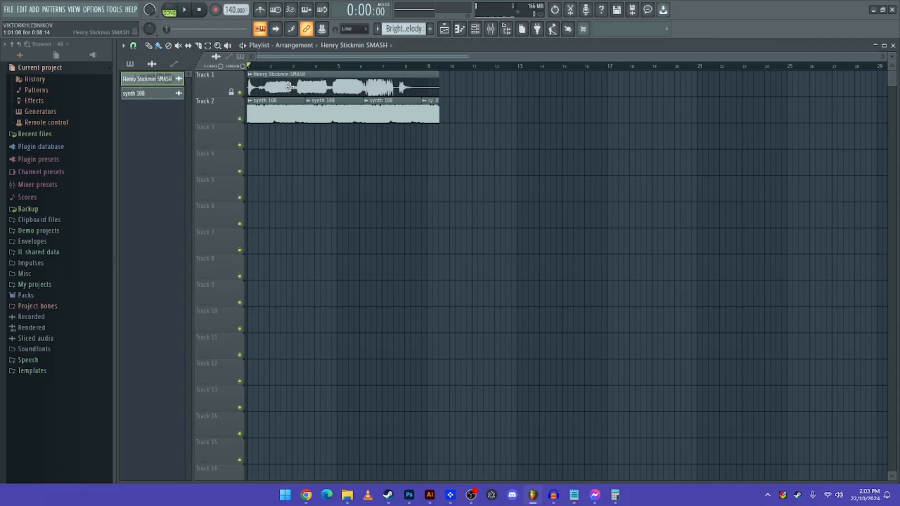
Export the song as Henry Stickmin SMASH Vocoded.mp3 into Documents > New folder and start the render
click(9, 9)
mouse_move(28, 92)
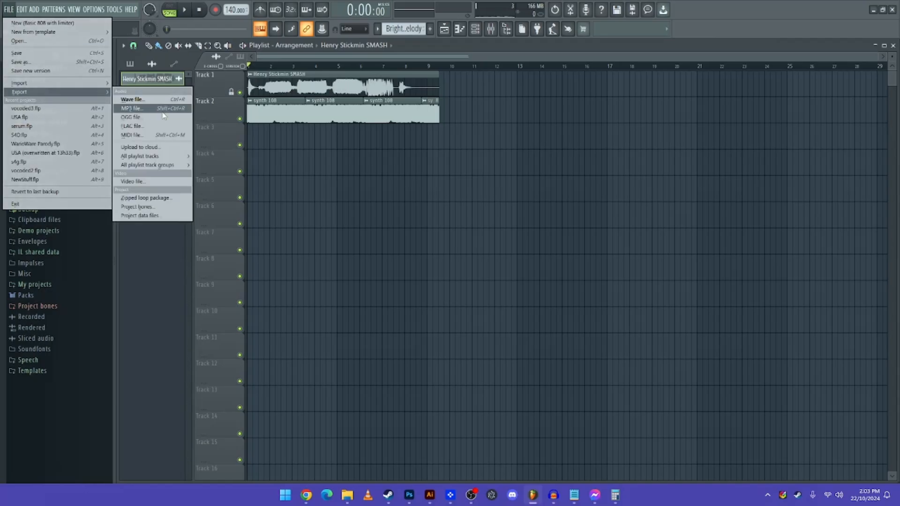
click(164, 112)
scroll(148, 106, down, 5)
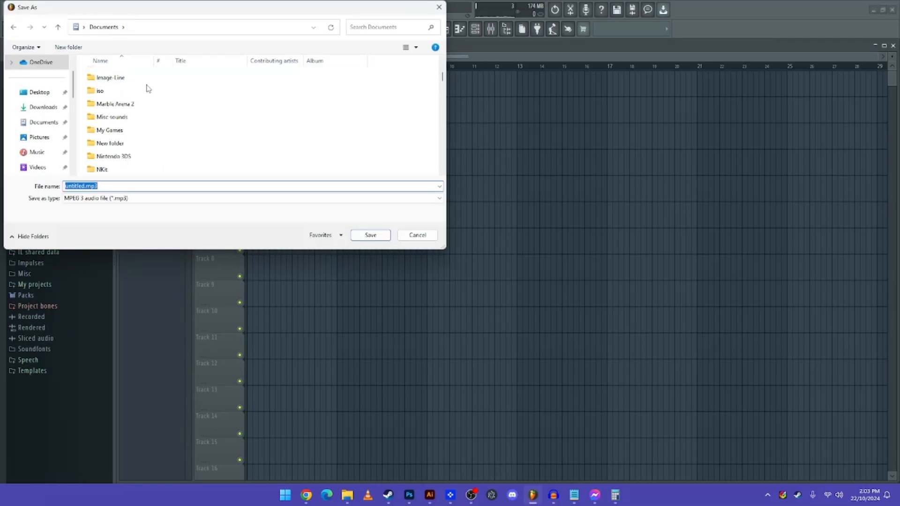
double_click(151, 146)
click(137, 186)
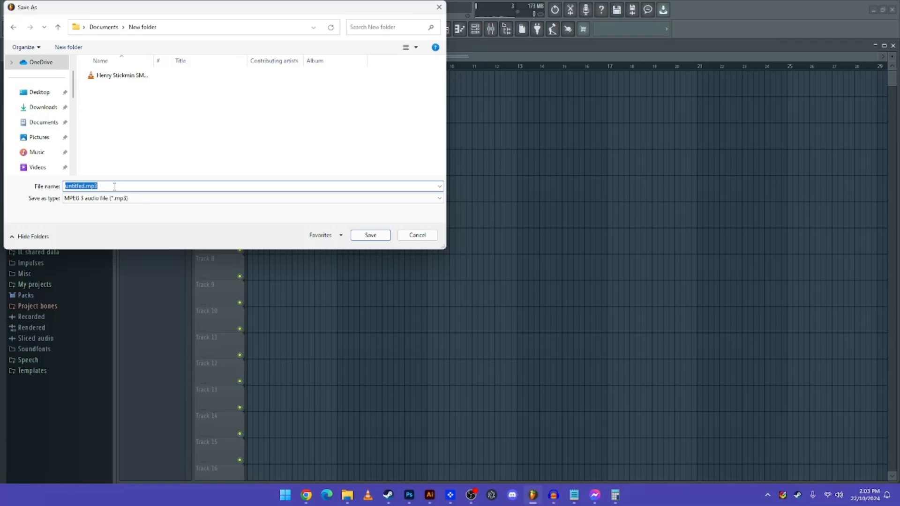
text(HenryStick)
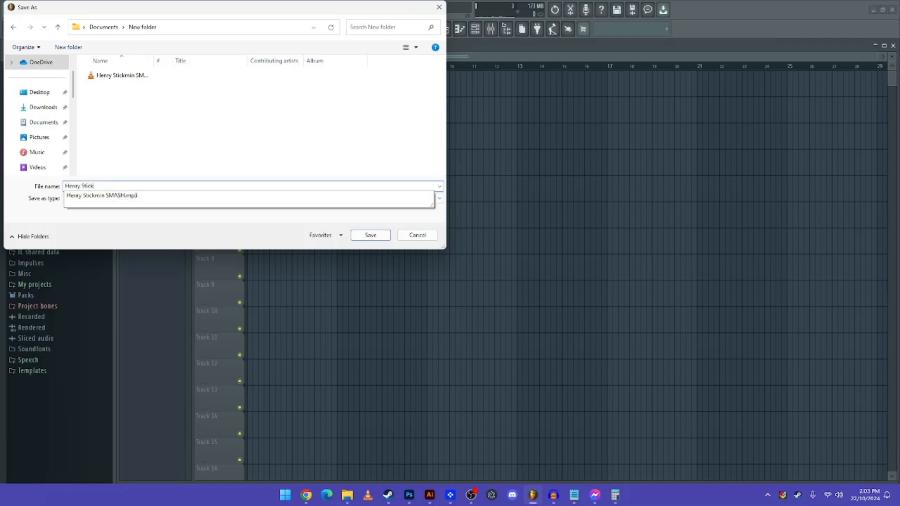
text(MASH)
text( Coded)
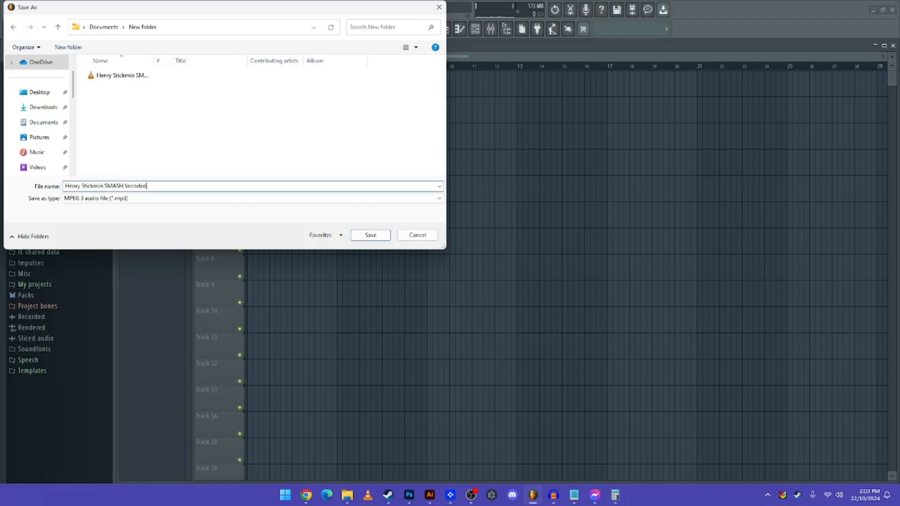
key(Return)
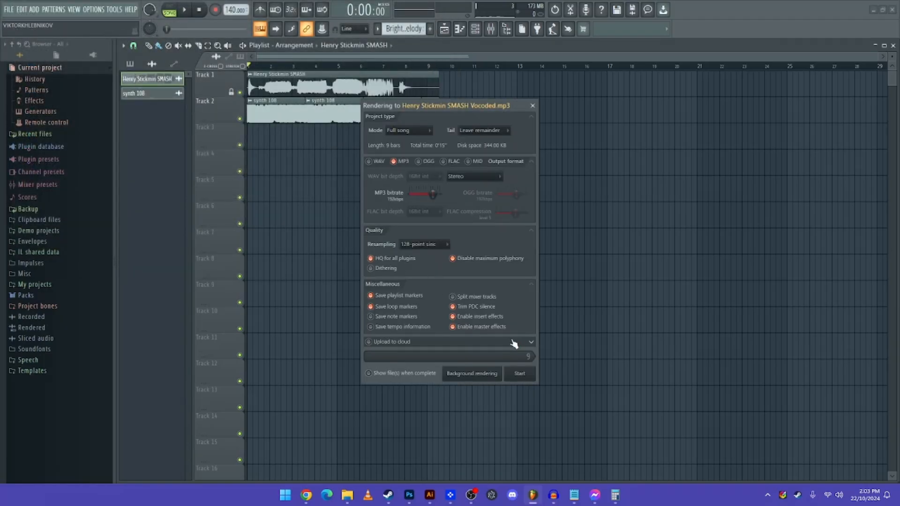
click(518, 374)
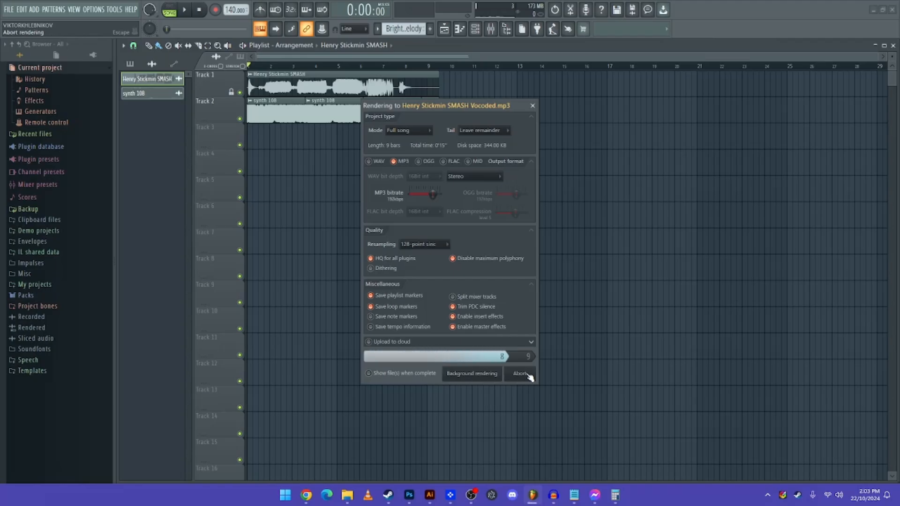
Bring up Movavi, then check Henry Stickmin SMASH Vocoded.mp3 in the New folder in File Explorer
click(449, 495)
click(346, 495)
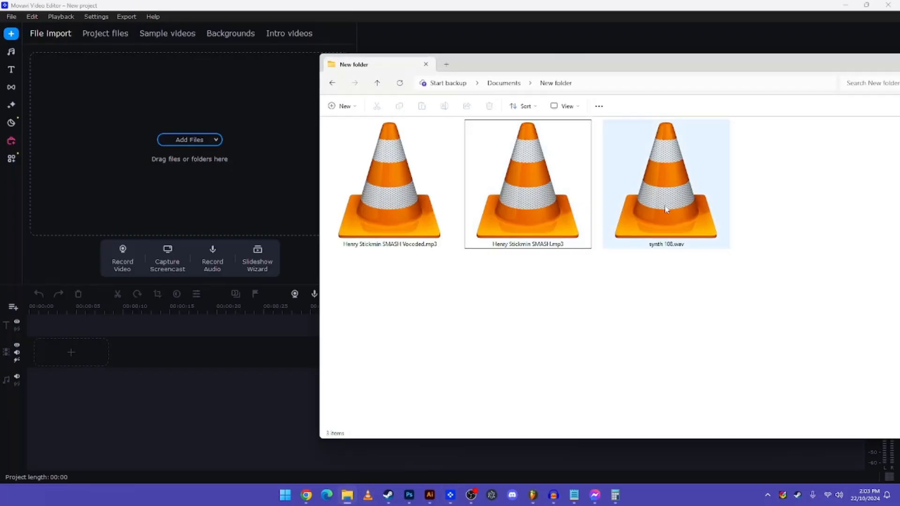
click(555, 196)
click(376, 186)
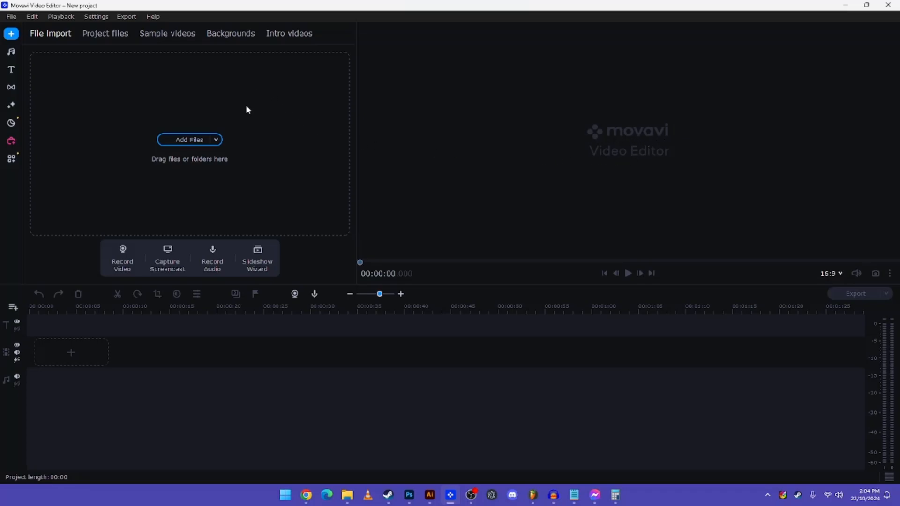
Import Henry Stickmin SMASH Vocoded.mp3 from Documents > New folder into the Movavi project
click(189, 140)
click(90, 174)
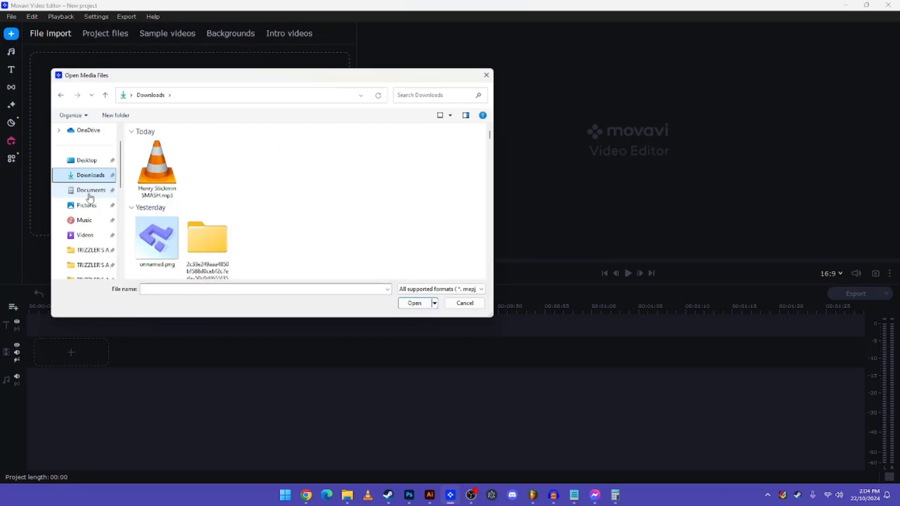
click(91, 189)
double_click(168, 183)
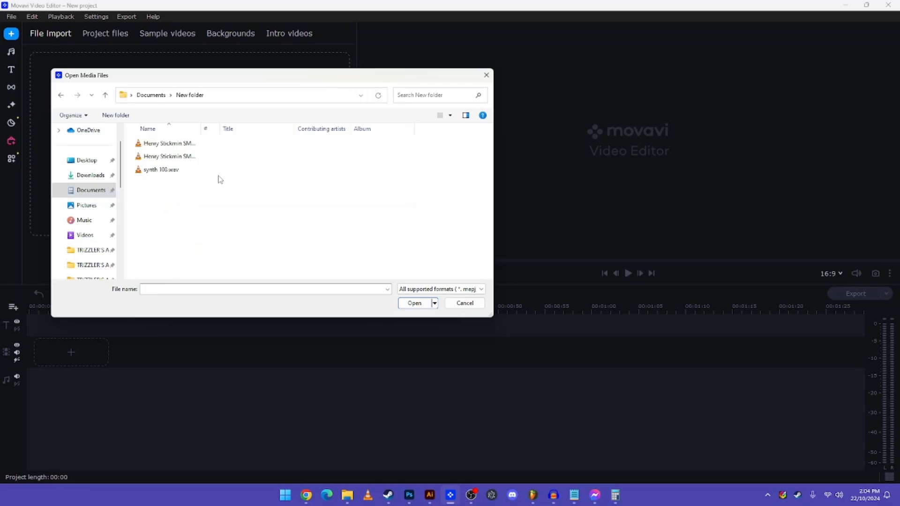
click(190, 144)
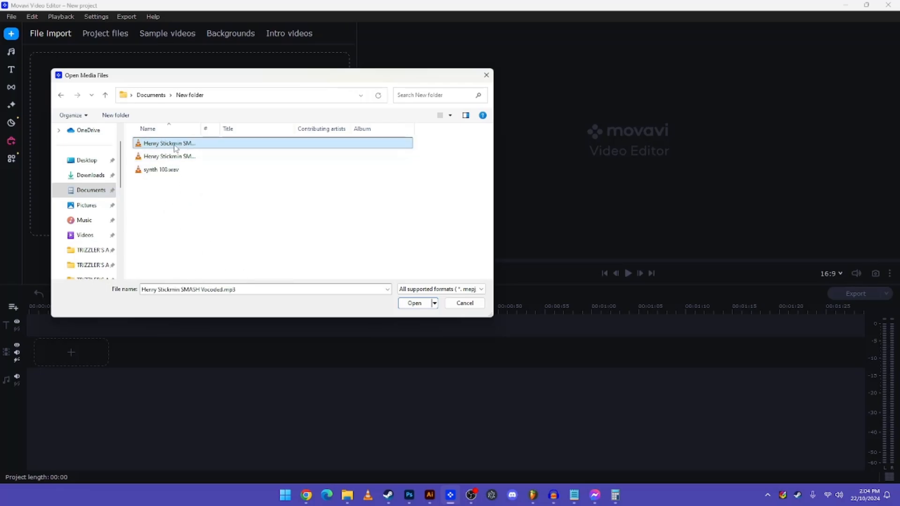
double_click(196, 145)
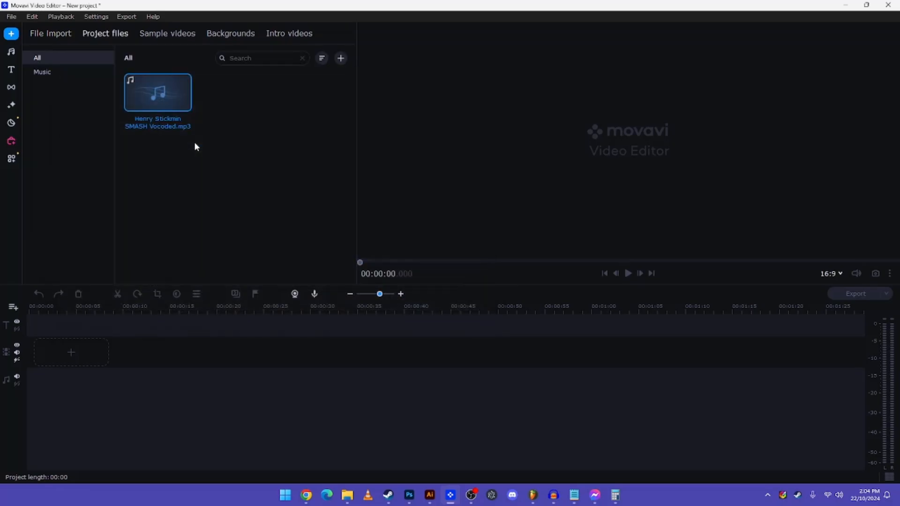
Import Henry Stickmin SMASH.mp4 from Videos > 4K Video Downloader into the project
click(50, 33)
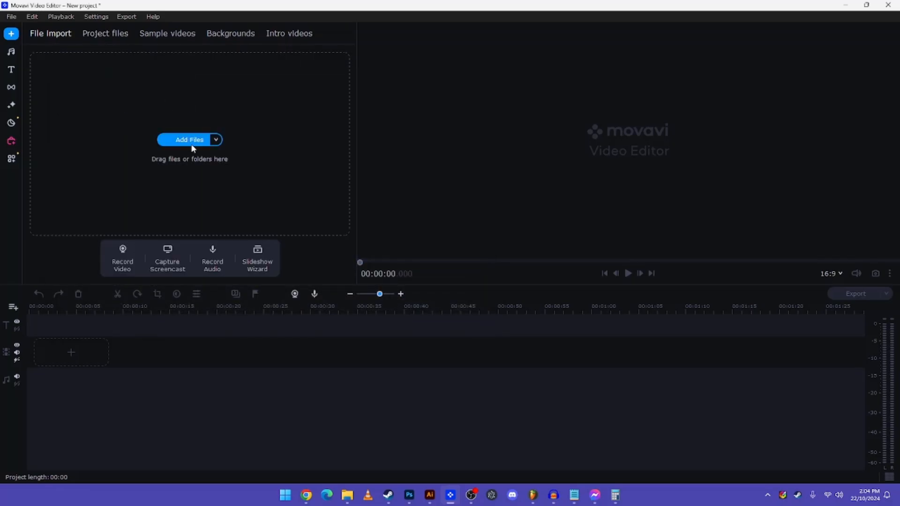
click(191, 139)
click(90, 190)
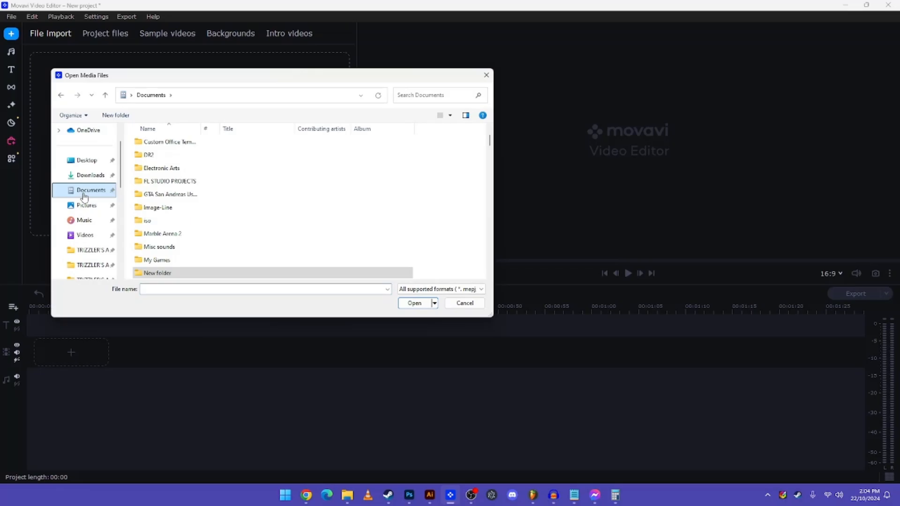
click(85, 235)
double_click(156, 152)
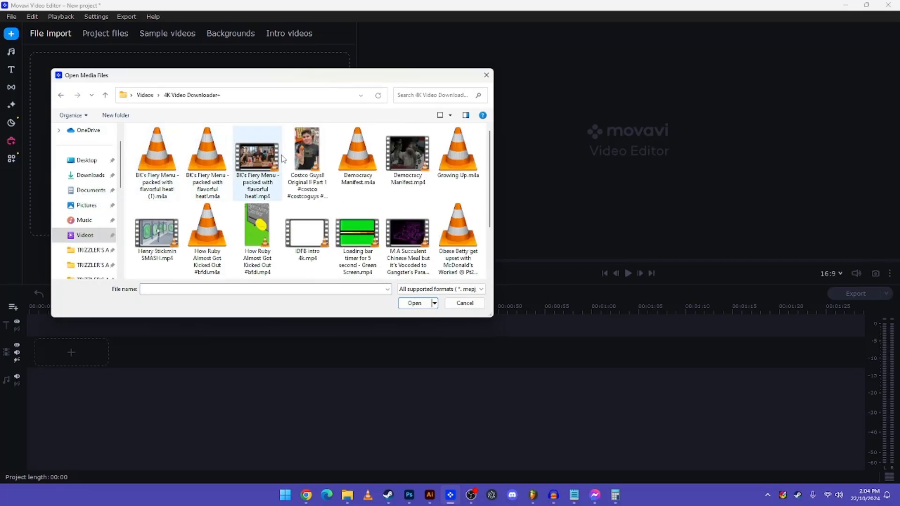
scroll(283, 158, down, 3)
double_click(156, 151)
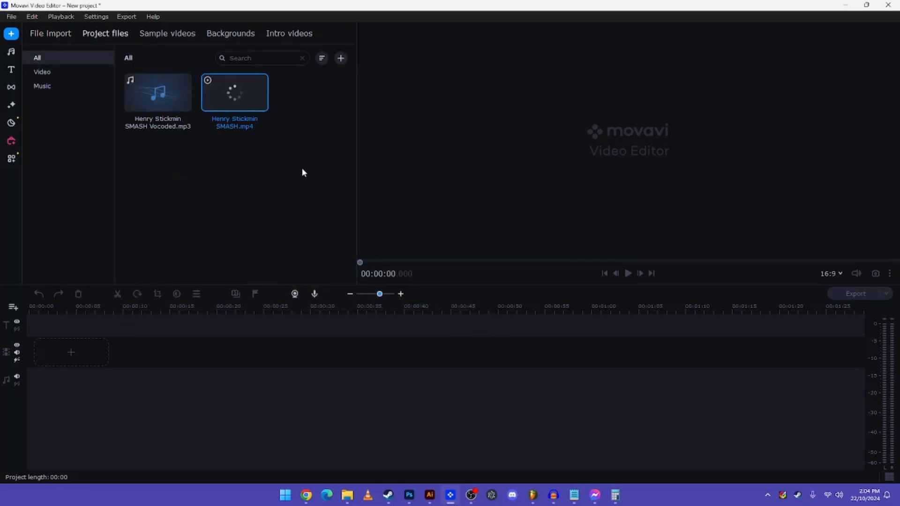
Add the game clip to the timeline, match the project aspect ratio, and mute its own audio
drag(234, 93, 63, 352)
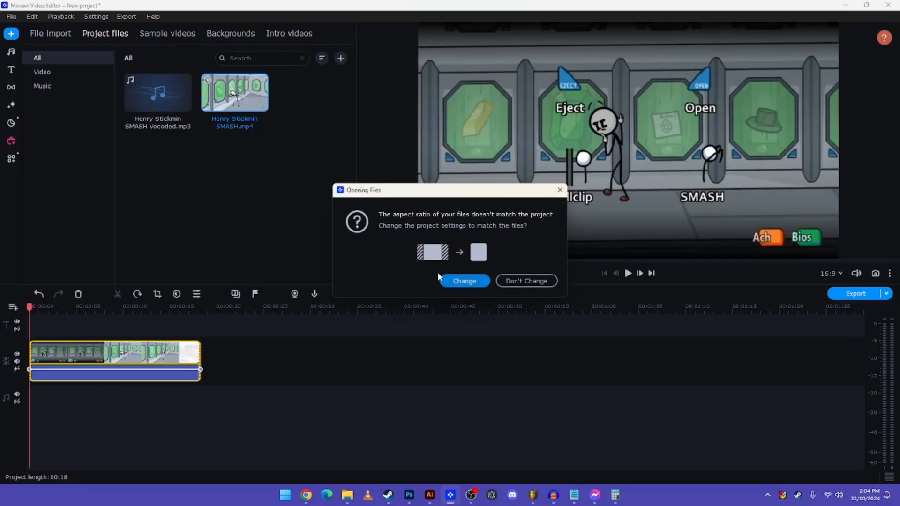
click(466, 282)
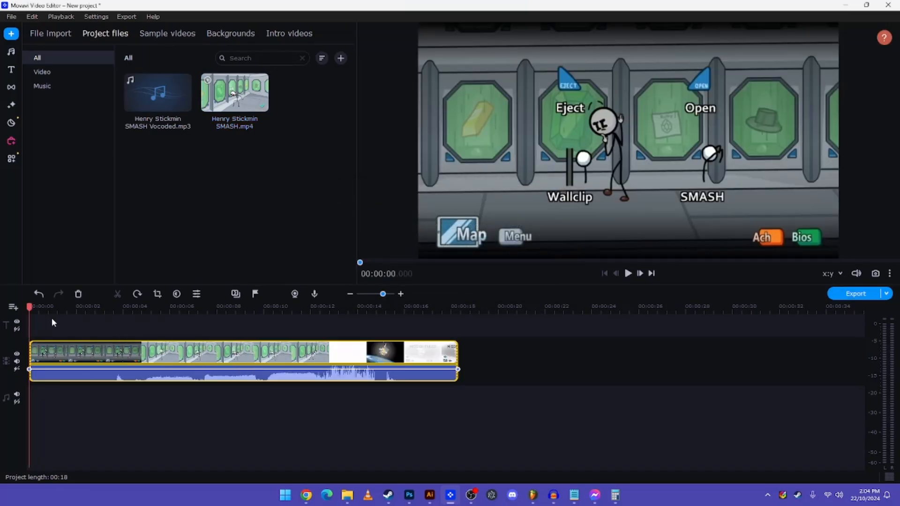
click(114, 356)
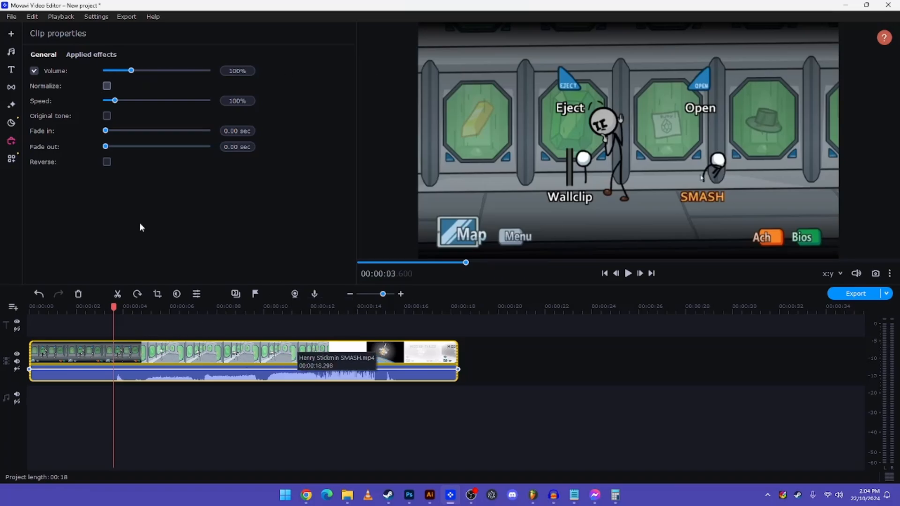
click(34, 70)
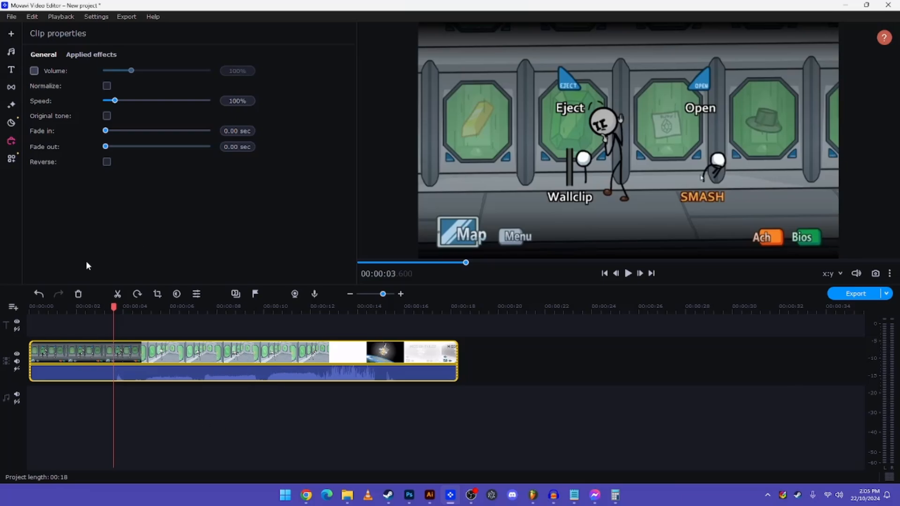
Lay the vocoded MP3 on the audio track starting about 3 seconds into the video
click(11, 34)
drag(158, 92, 30, 416)
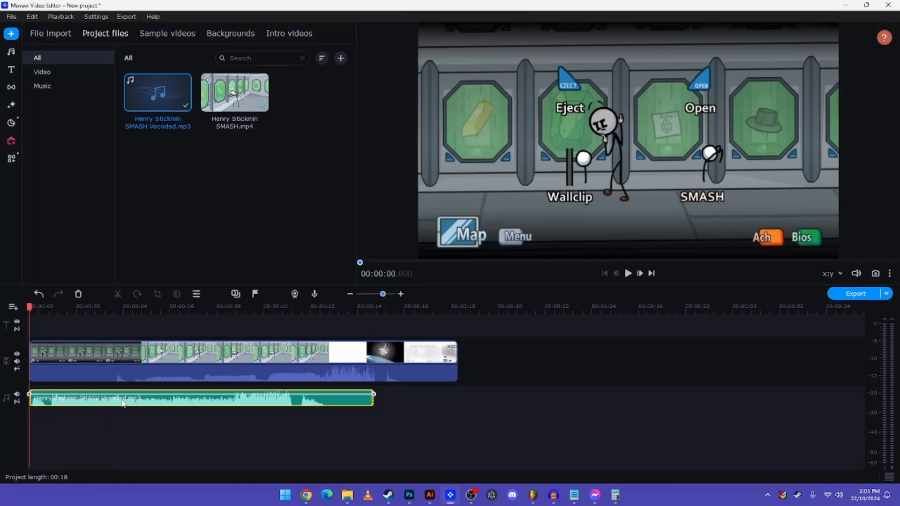
drag(125, 404, 216, 400)
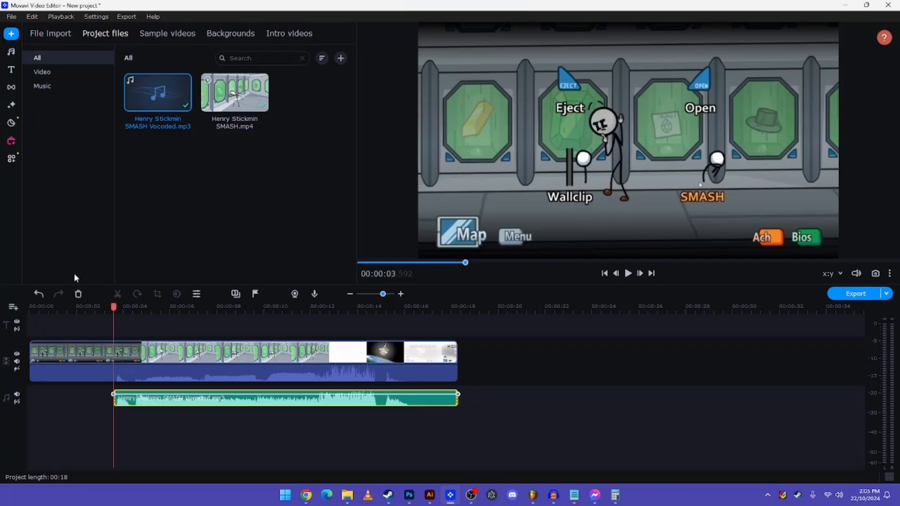
In Color adjustments Manual mode, set the game clip's Temperature to 0 and Tint to -117 for a purple cast
click(12, 159)
click(118, 357)
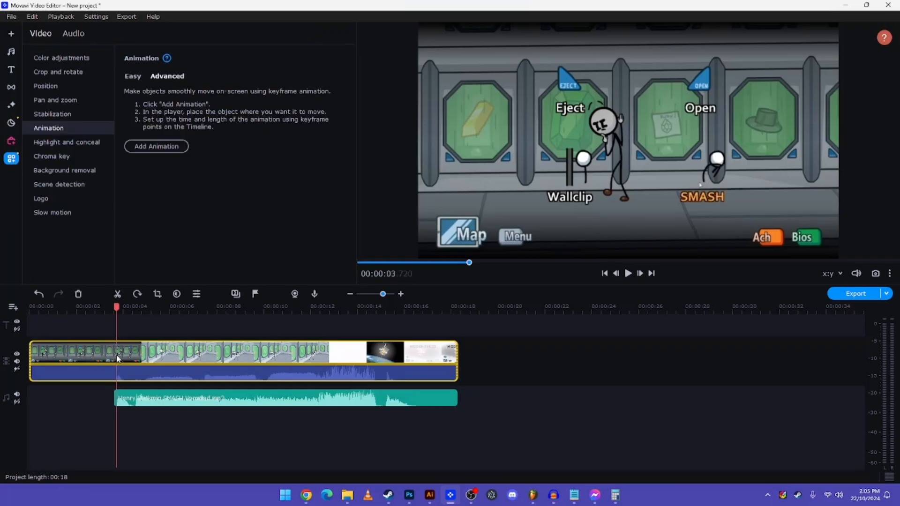
click(61, 58)
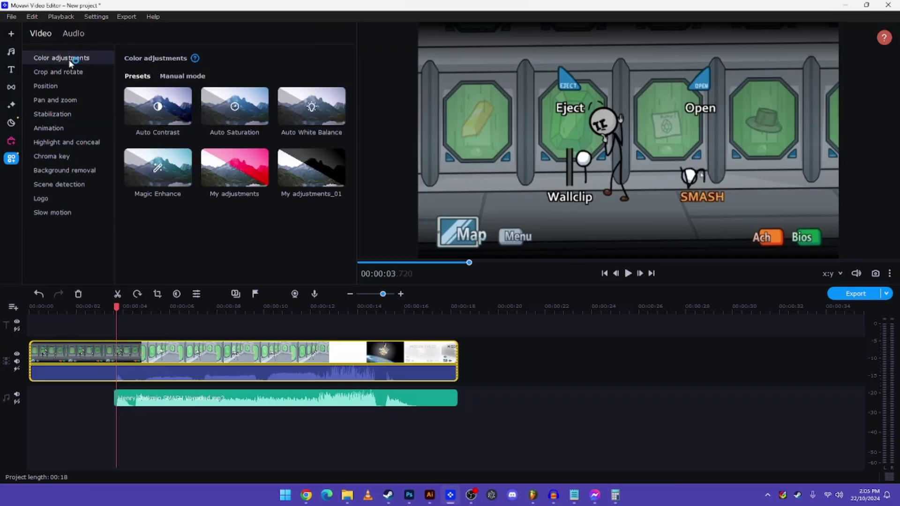
click(182, 75)
mouse_move(246, 237)
mouse_down()
mouse_move(308, 236)
mouse_move(219, 239)
mouse_move(298, 221)
mouse_up()
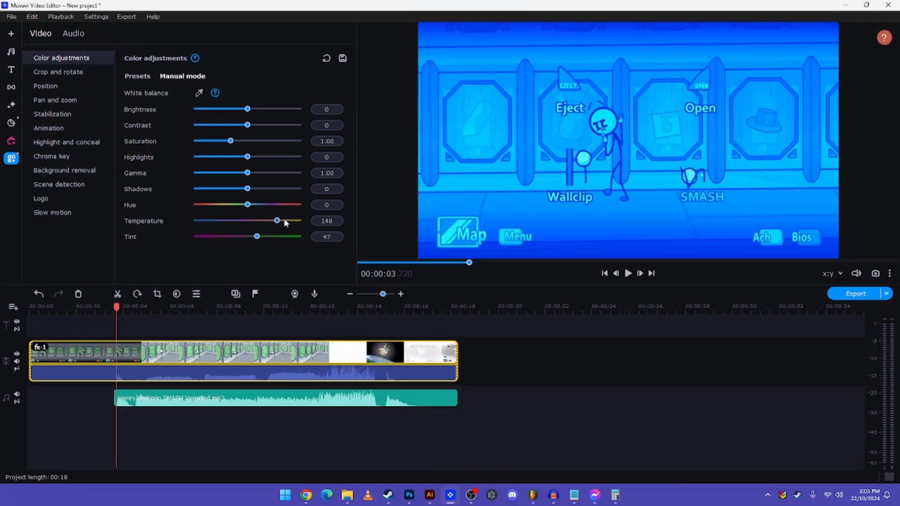
click(320, 219)
text(0)
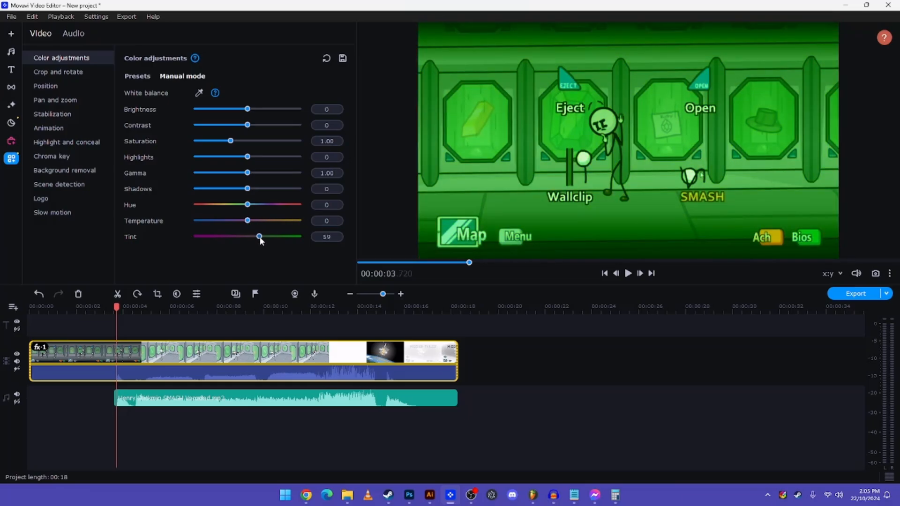
mouse_move(257, 236)
mouse_down()
mouse_move(266, 236)
mouse_move(210, 237)
mouse_move(225, 238)
mouse_up()
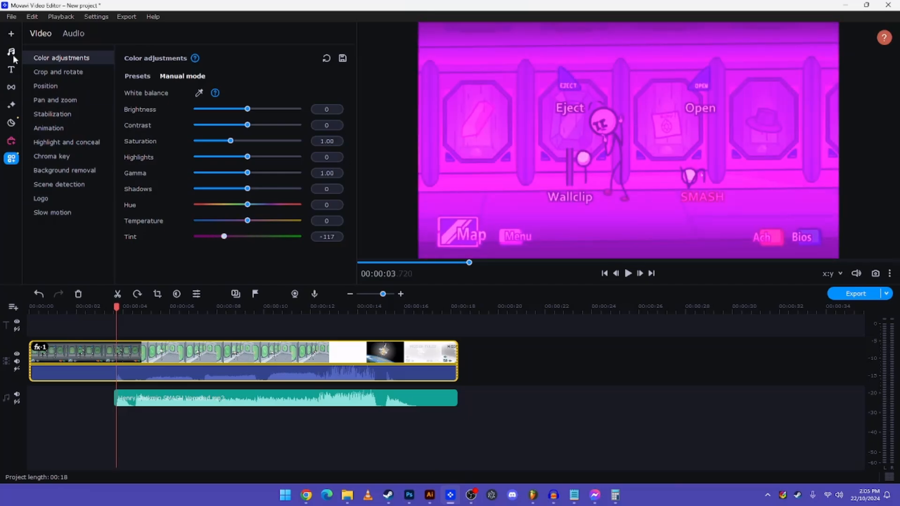
click(11, 87)
Drag the Glowing edges filter onto the magenta game clip and play the result from the start
click(13, 105)
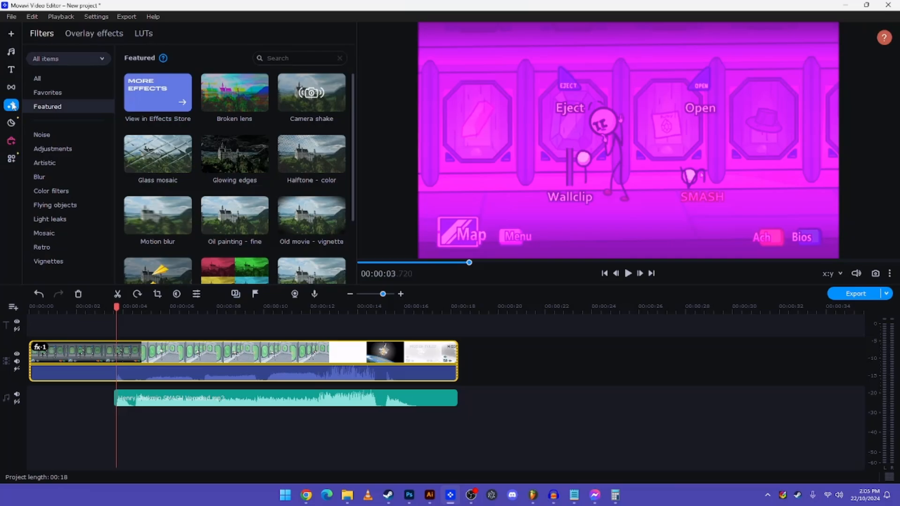
mouse_move(234, 154)
drag(211, 149, 214, 360)
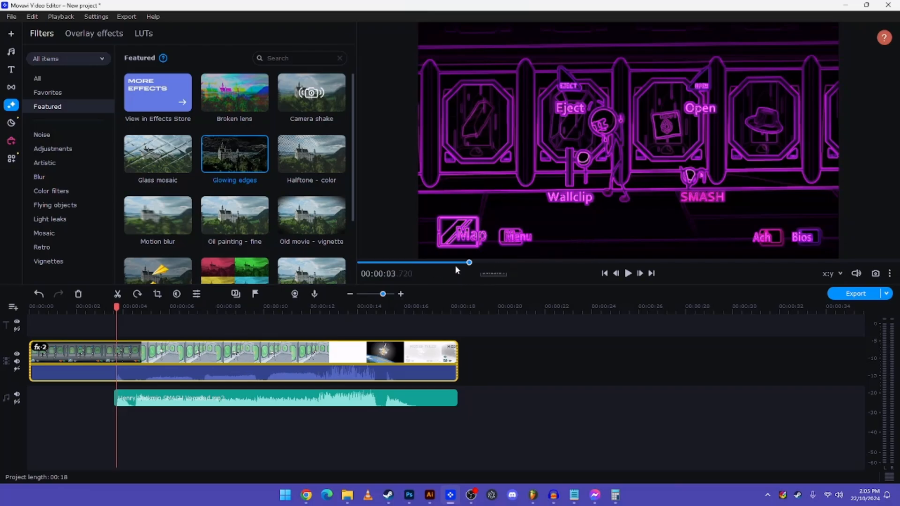
drag(469, 263, 359, 263)
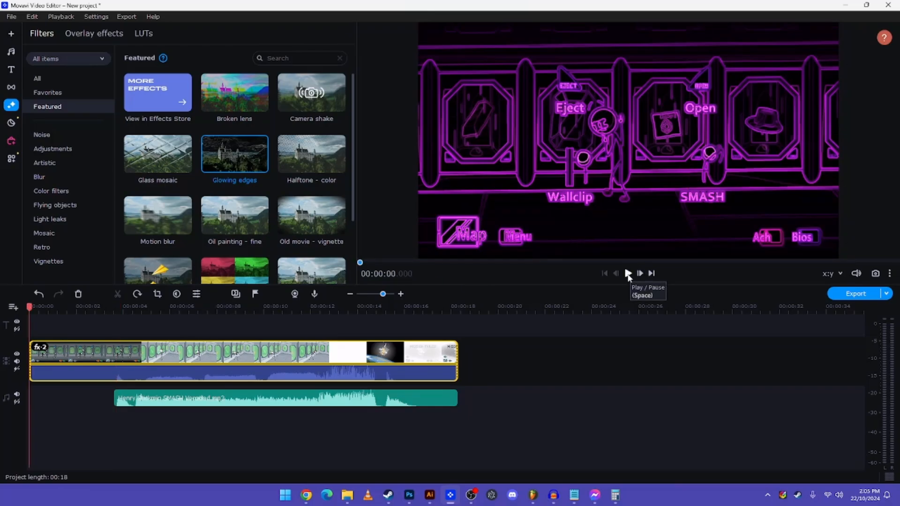
click(627, 275)
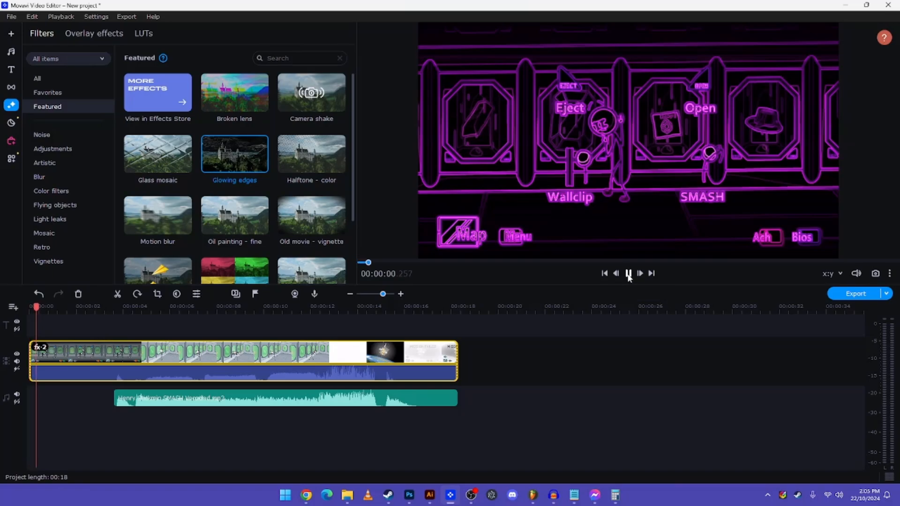
click(555, 358)
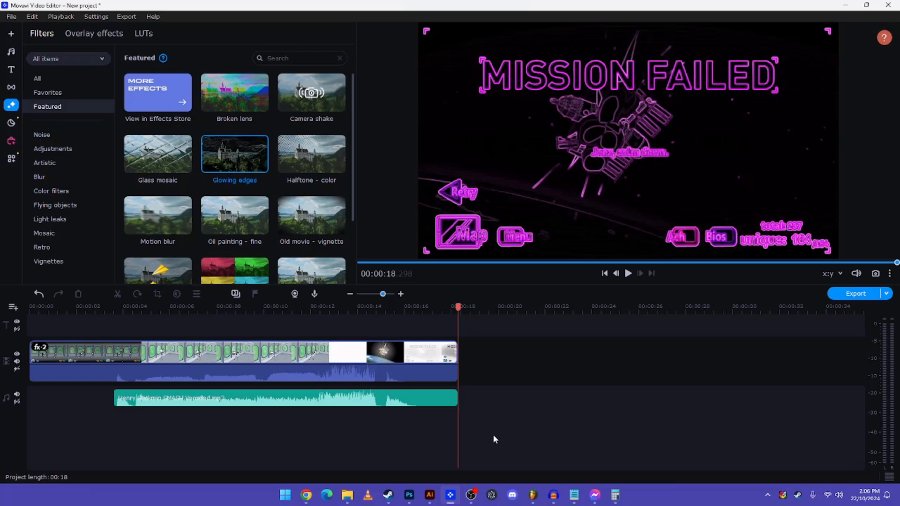
drag(353, 355, 242, 330)
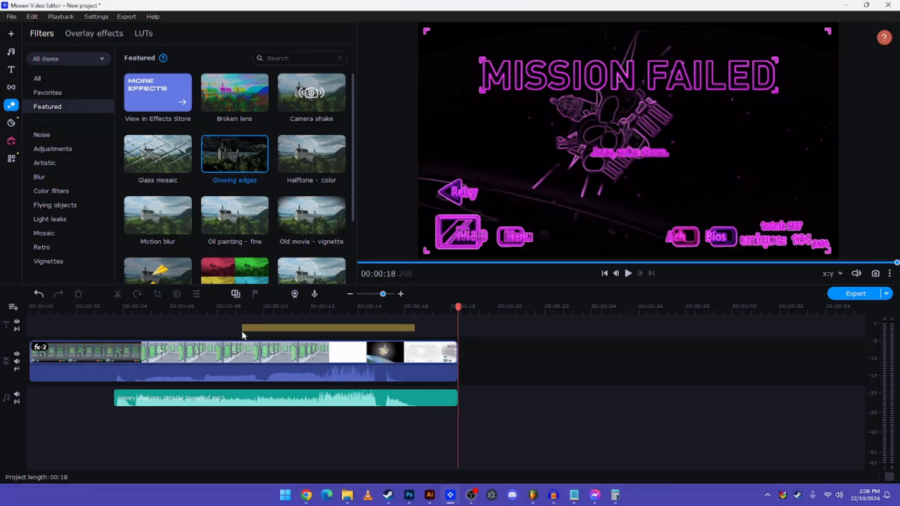
mouse_move(243, 330)
mouse_down()
mouse_move(239, 340)
mouse_move(241, 306)
mouse_up()
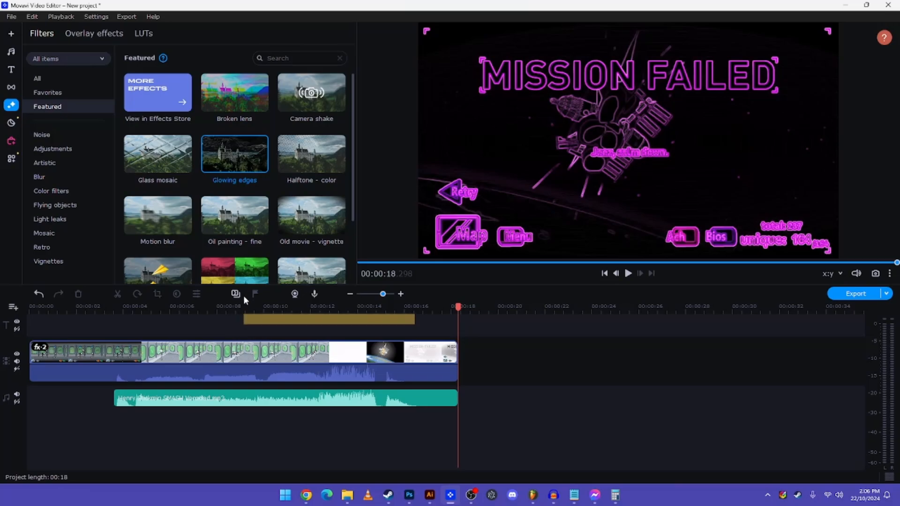
drag(497, 341, 608, 406)
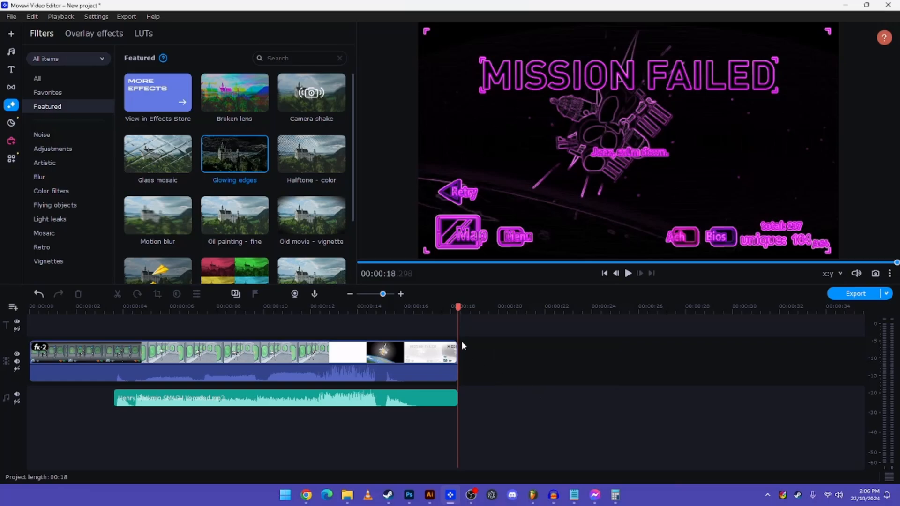
drag(461, 342, 525, 405)
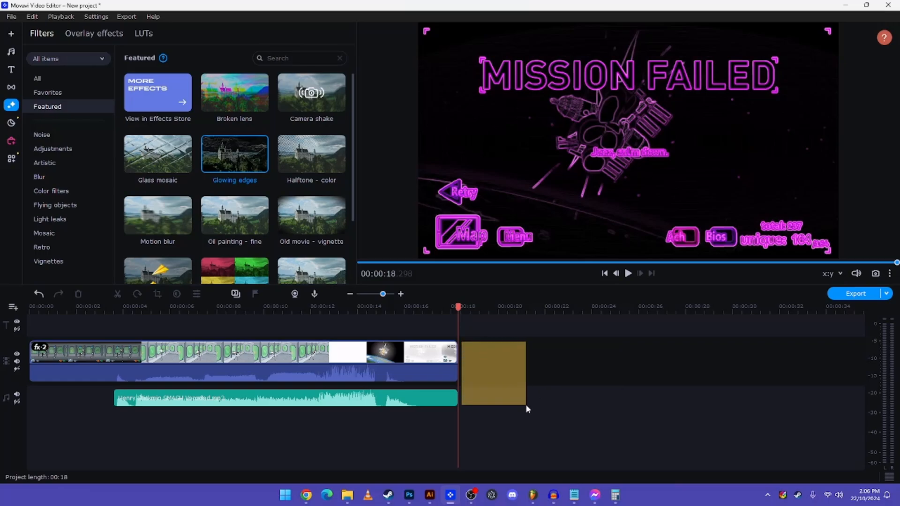
drag(525, 404, 531, 405)
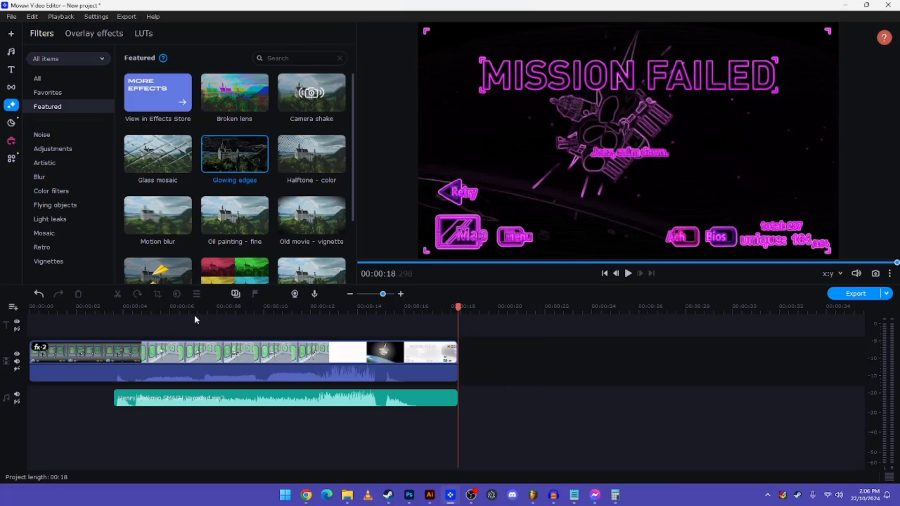